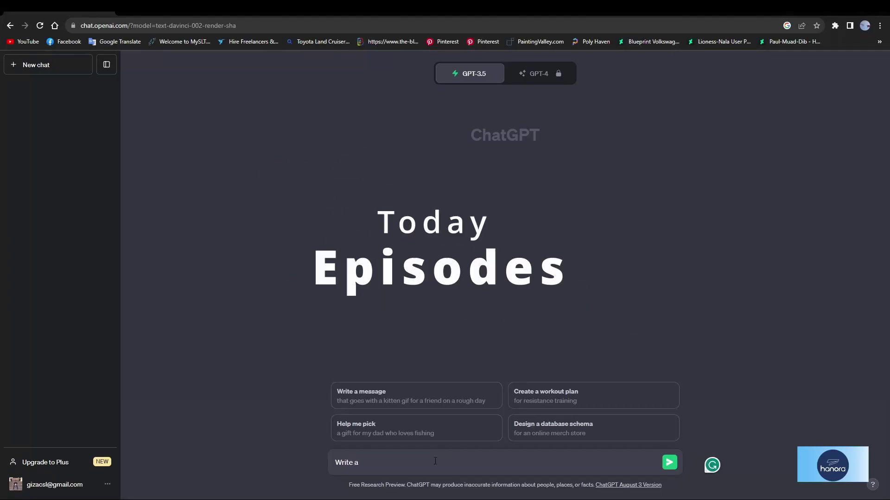
Paste the copied conversion script into the empty MAXScript editor and move it aside
text(max script for converting)
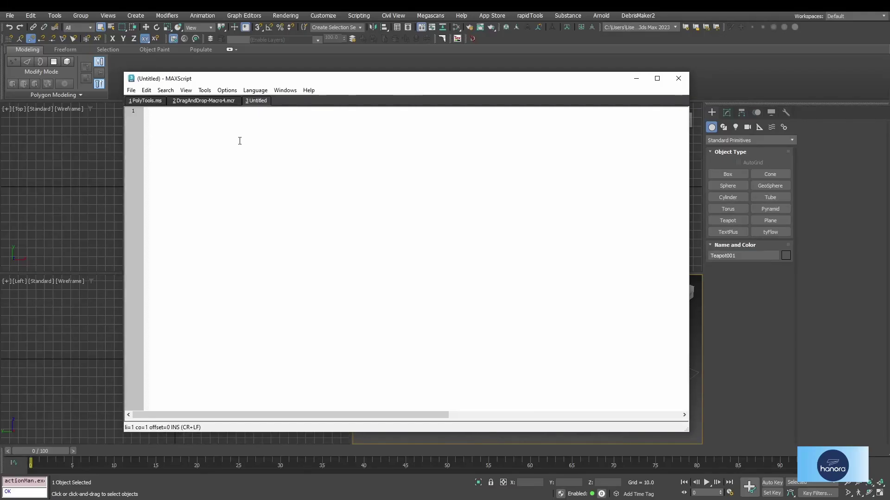
right_click(241, 139)
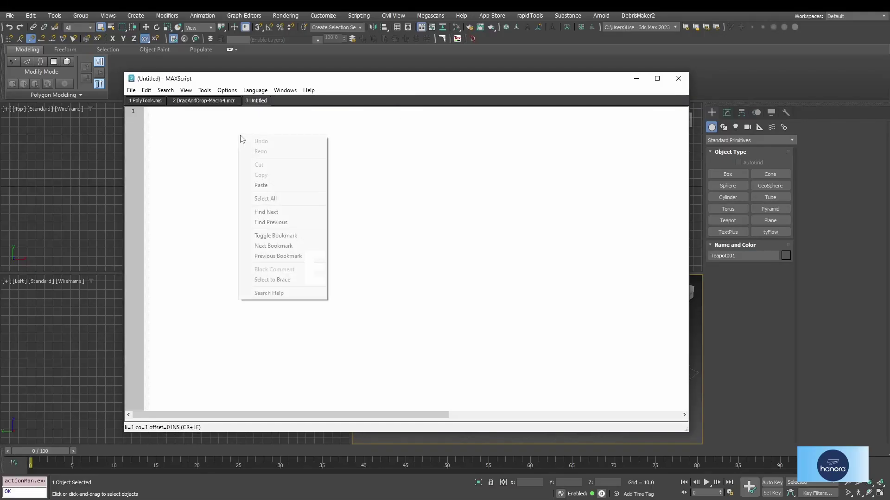
click(279, 186)
drag(510, 88, 322, 103)
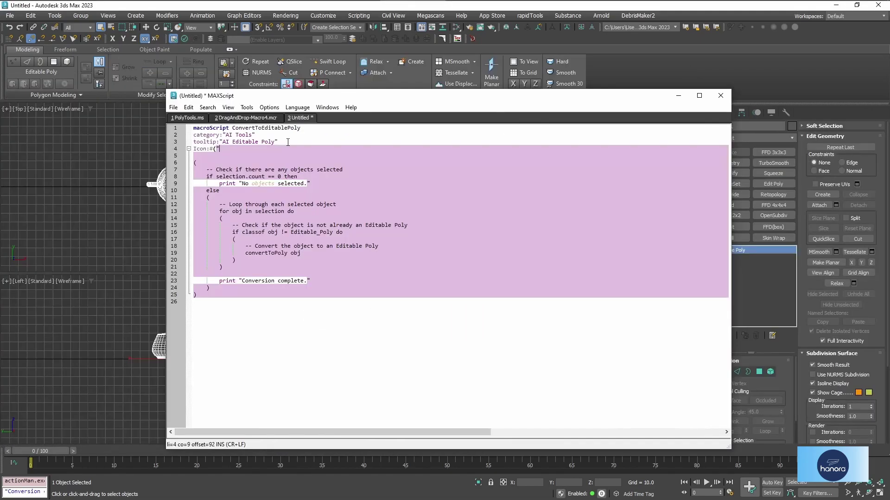
Paste the icon images into the usericons folder and select the teapot in the scene
text(EditableP)
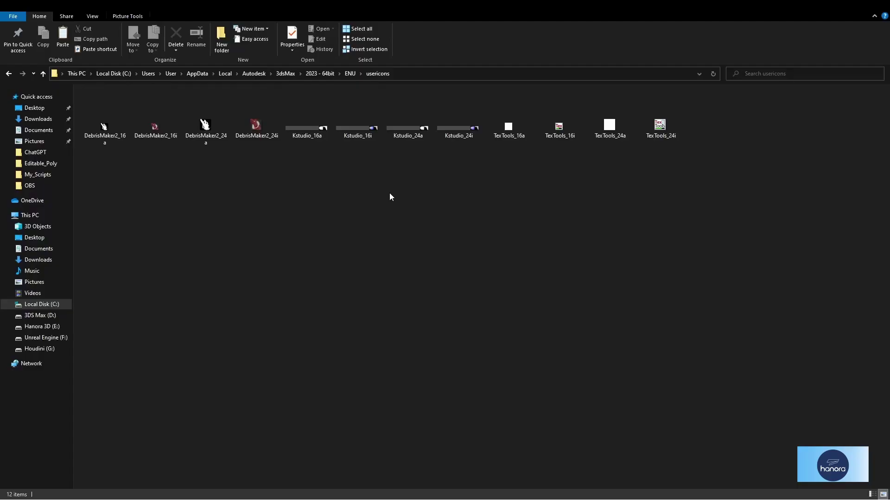
right_click(389, 193)
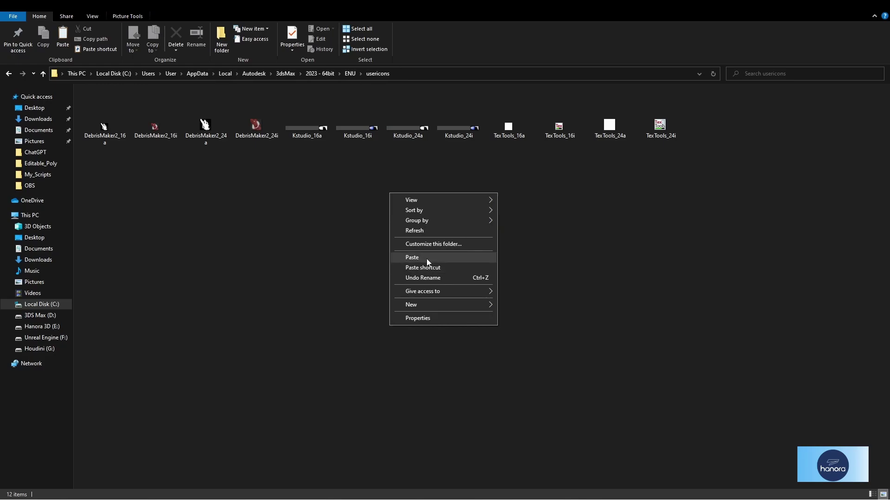
click(411, 257)
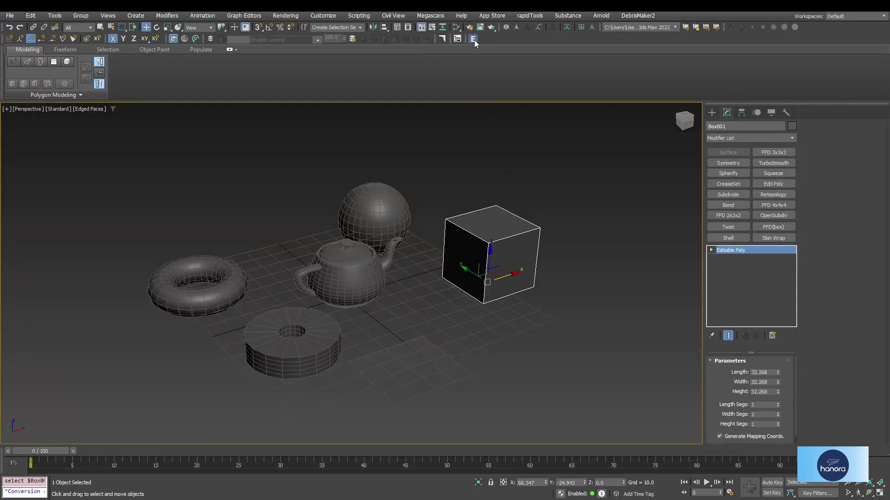
click(394, 271)
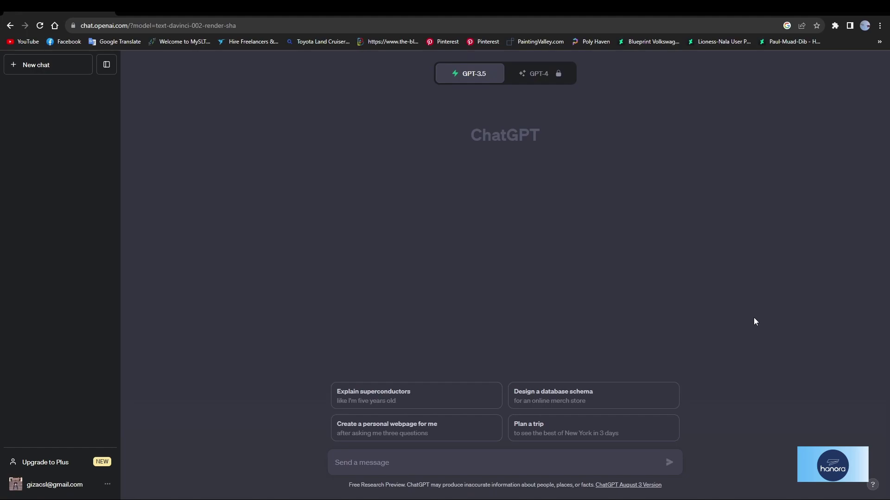
Ask ChatGPT for a MaxScript converting objects to Editable Poly and copy the returned code
click(435, 461)
text(Write a m)
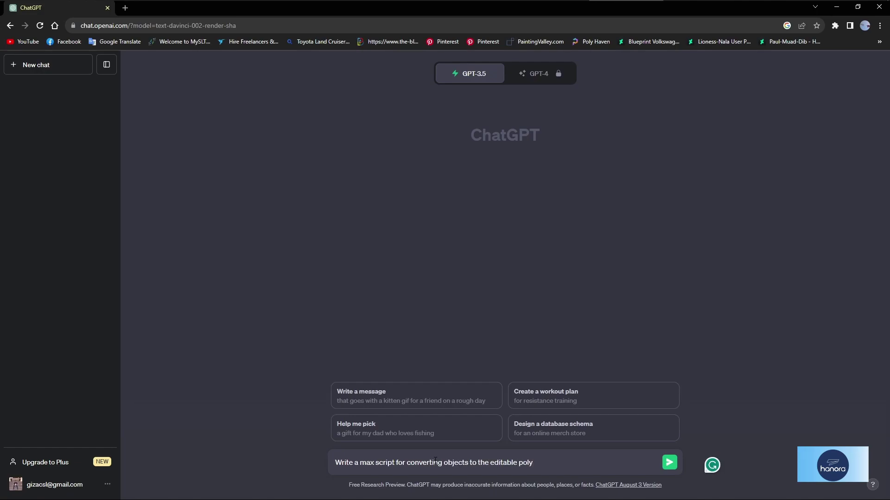
click(669, 463)
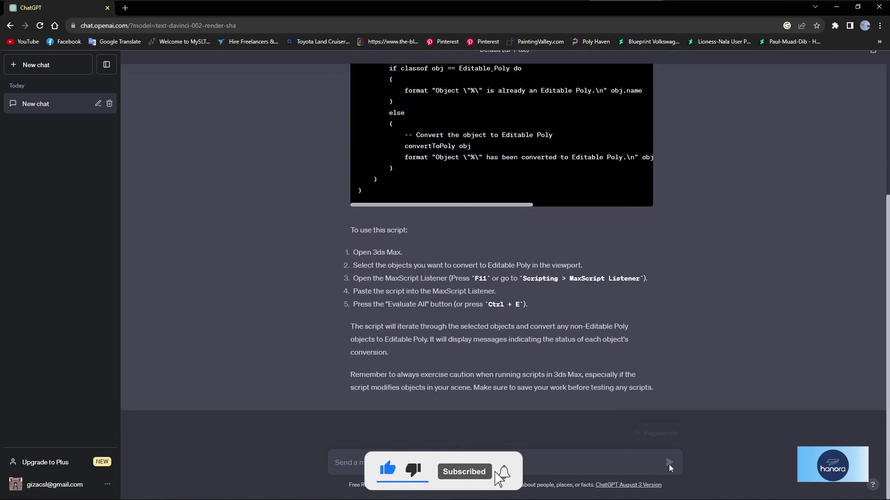
scroll(807, 356, up, 5)
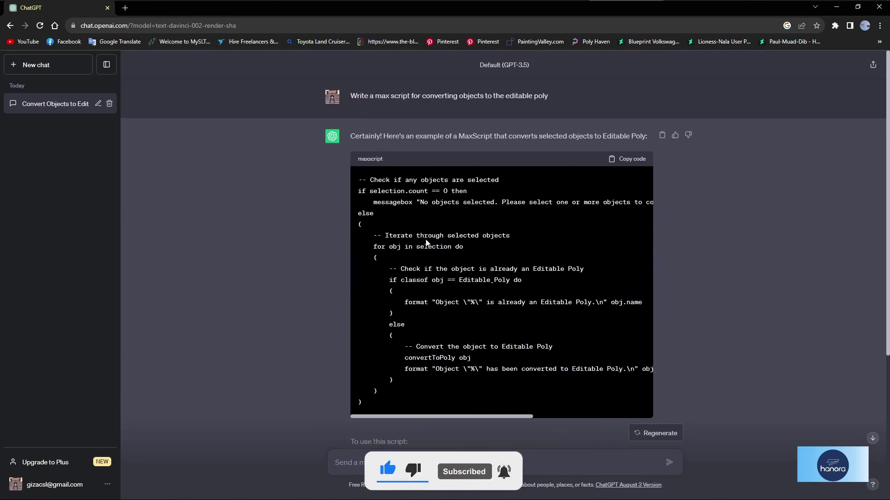
mouse_move(494, 418)
mouse_down()
mouse_move(597, 420)
mouse_move(499, 419)
mouse_up()
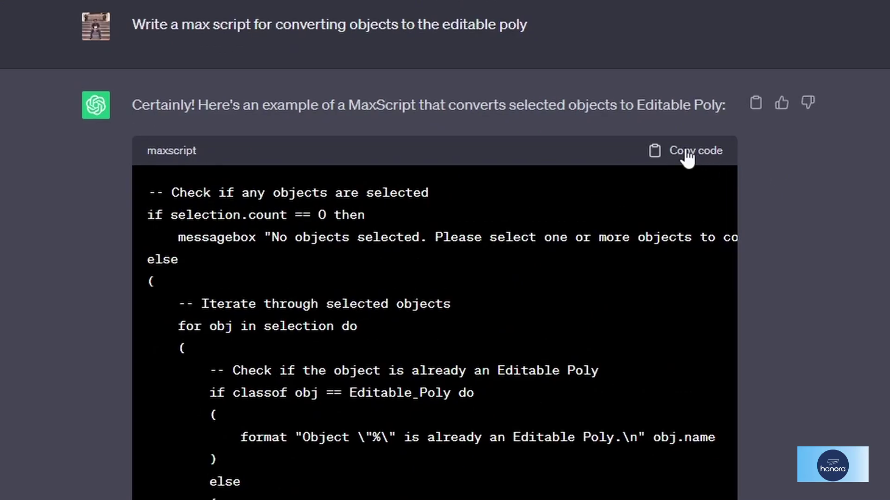
click(695, 154)
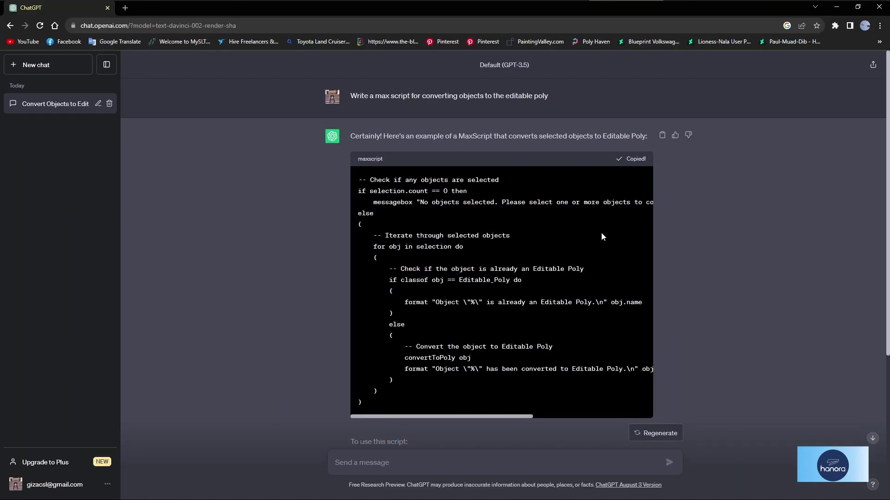
key(alt+Tab)
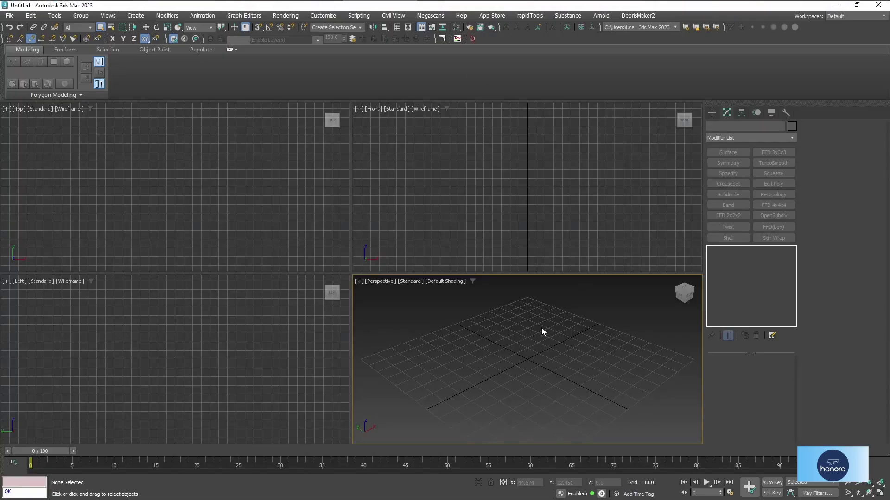
Draw a Standard Primitives teapot in the Perspective viewport
click(711, 113)
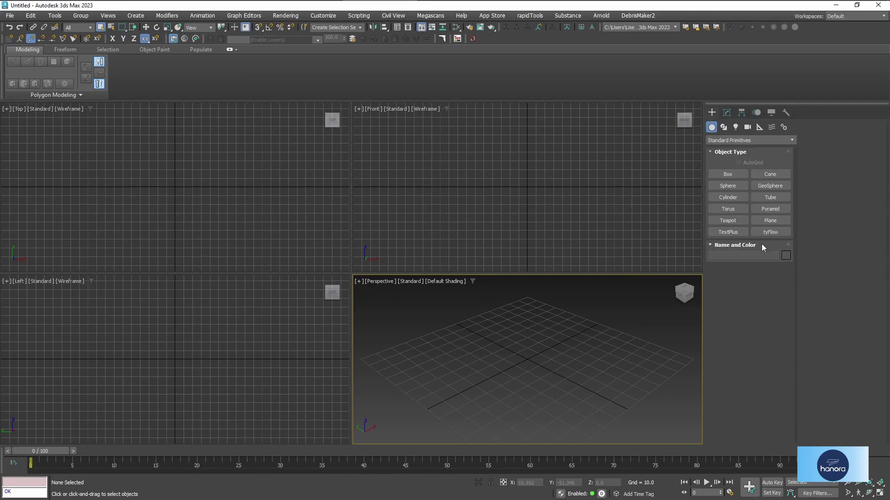
click(728, 221)
drag(531, 354, 531, 317)
right_click(532, 318)
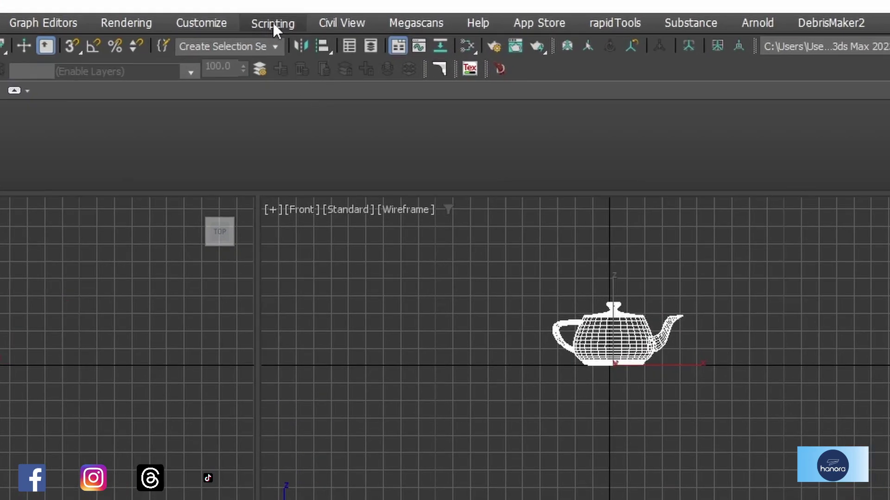
Paste the copied ChatGPT code into a new MAXScript document
click(359, 14)
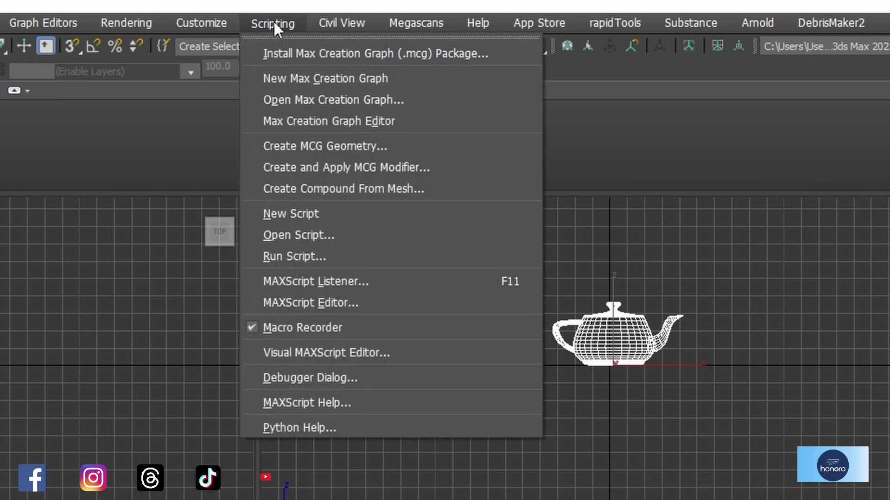
click(347, 216)
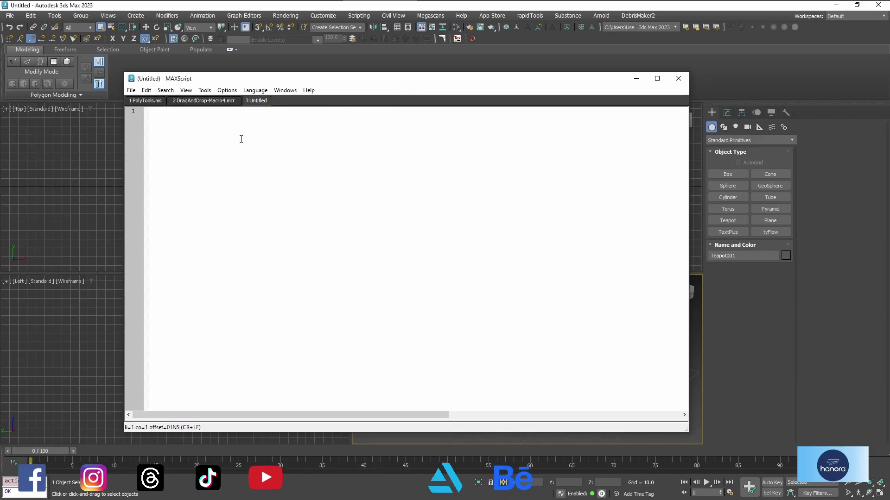
right_click(239, 136)
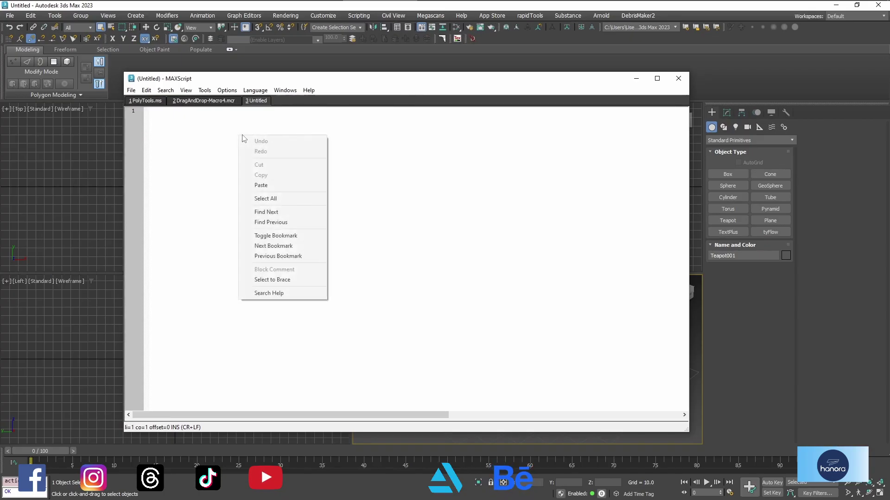
click(279, 187)
drag(525, 87, 352, 89)
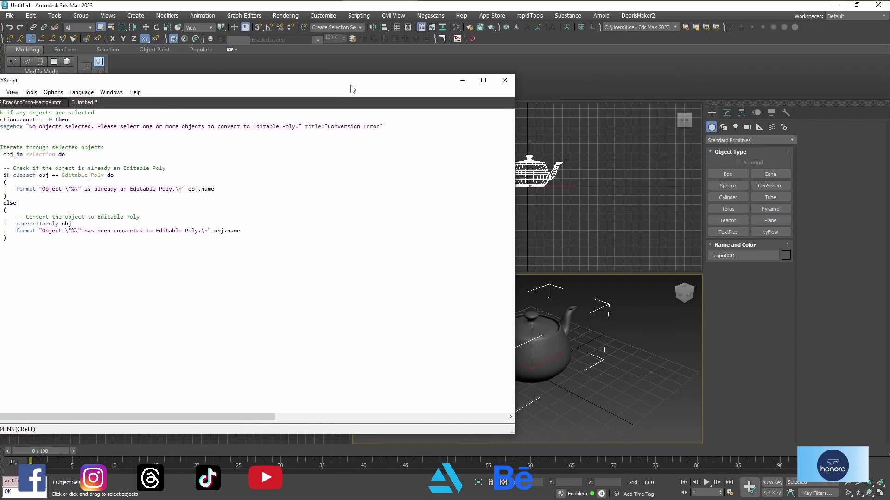
Run the whole script with Tools > Evaluate All
click(726, 112)
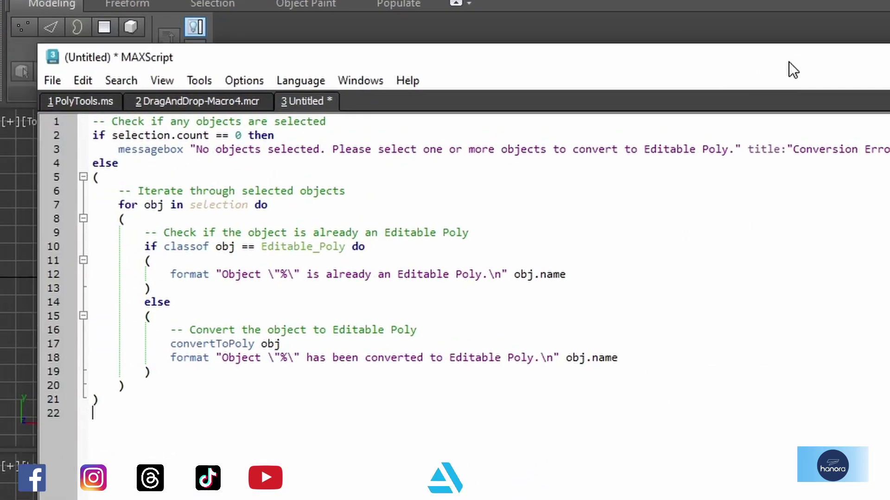
click(200, 80)
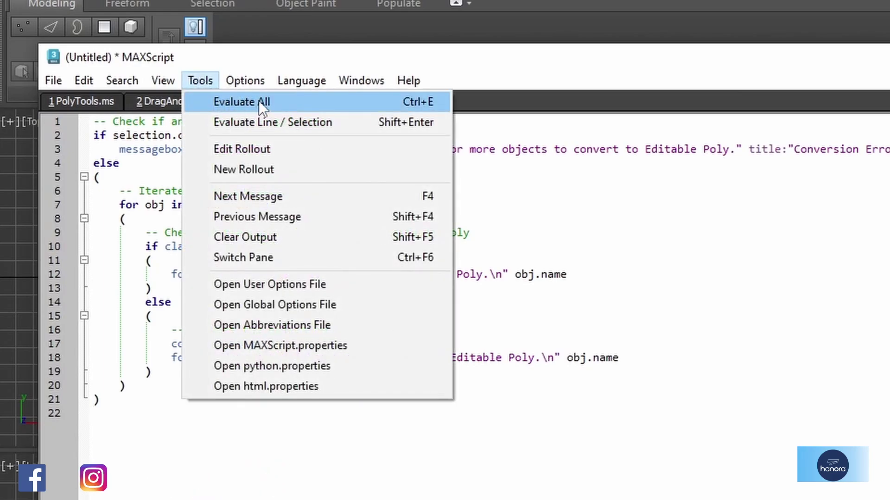
click(258, 101)
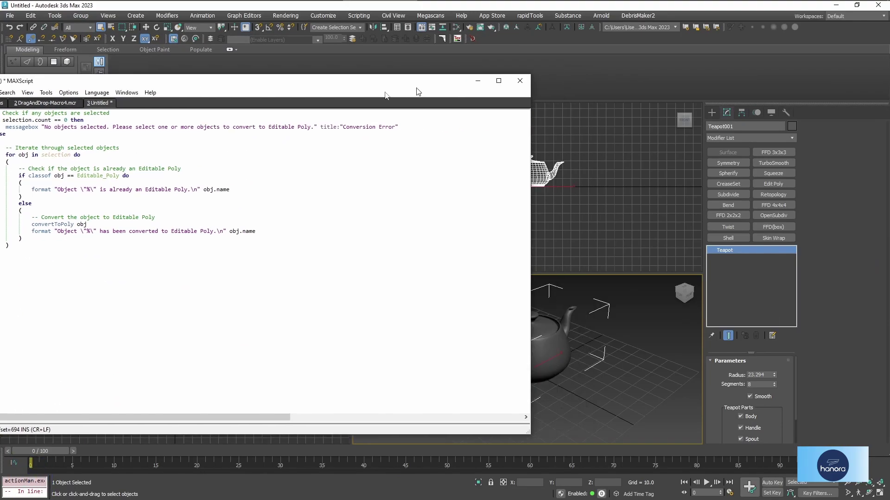
drag(473, 86, 344, 91)
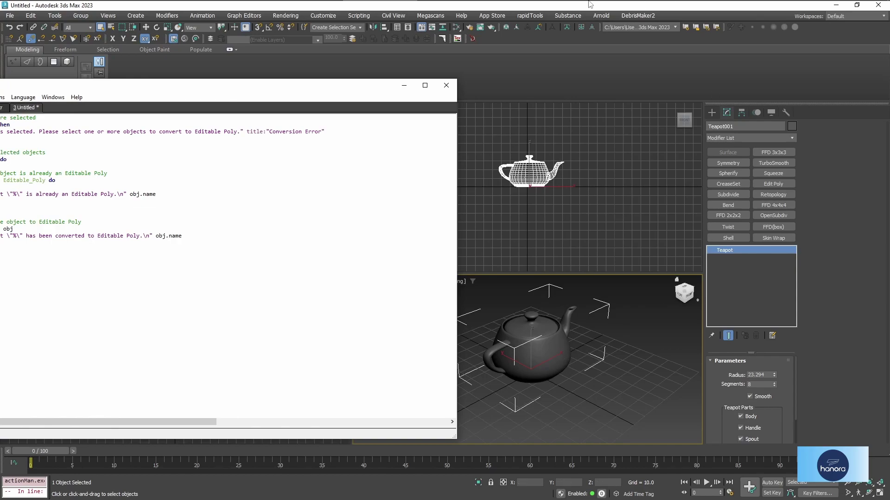
click(625, 5)
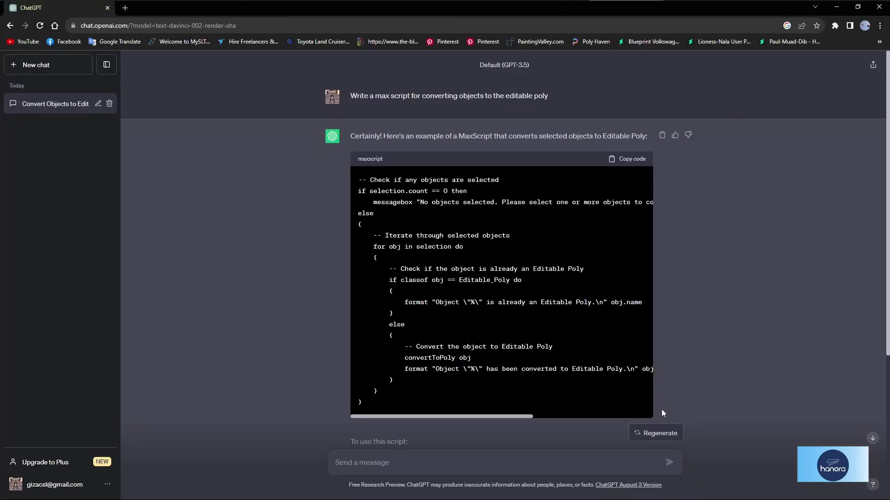
Regenerate ChatGPT's reply to get a shorter Editable Poly conversion script
scroll(748, 419, down, 2)
scroll(675, 360, down, 5)
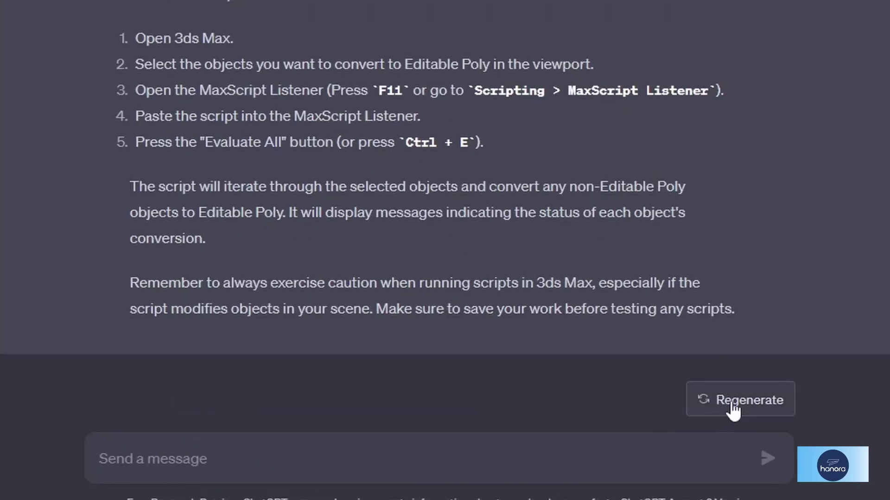
click(760, 403)
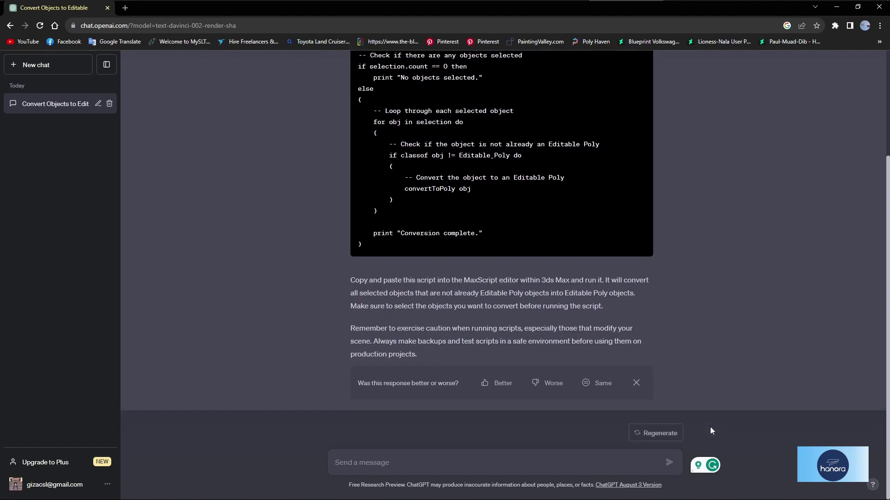
scroll(660, 390, up, 3)
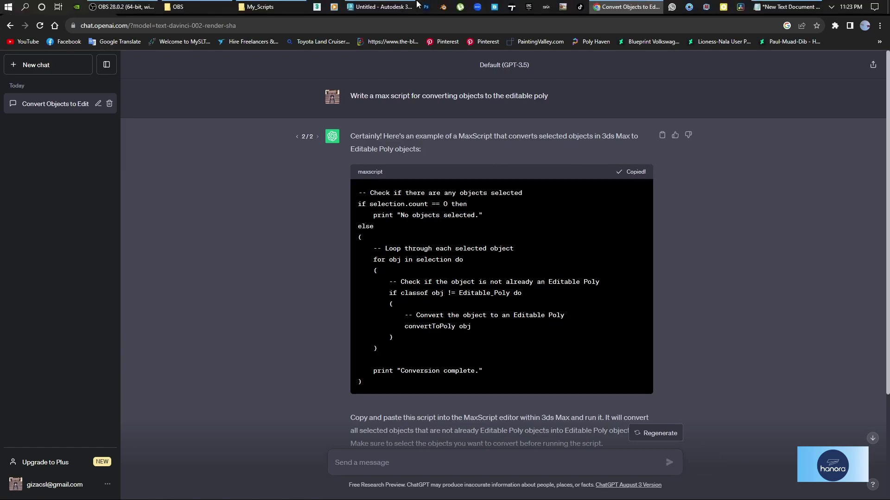
click(379, 6)
Replace all the editor's old code with ChatGPT's shorter conversion script
drag(229, 86, 434, 89)
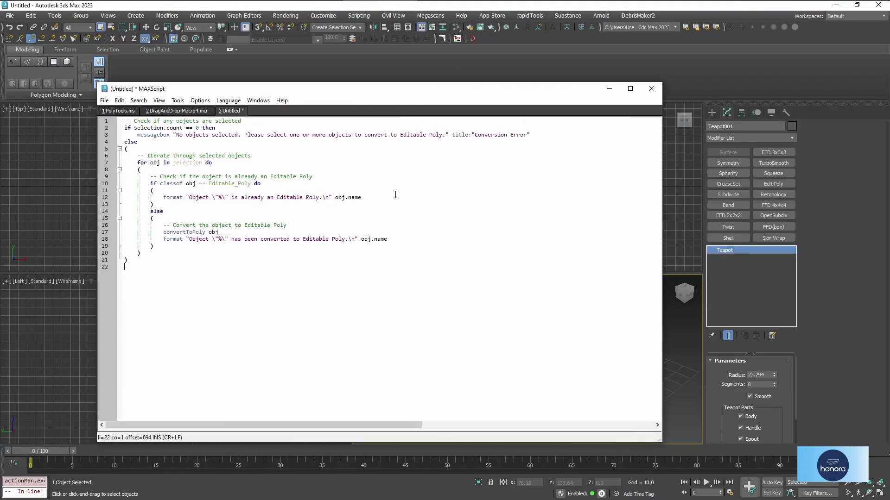
click(399, 198)
key(ctrl+a)
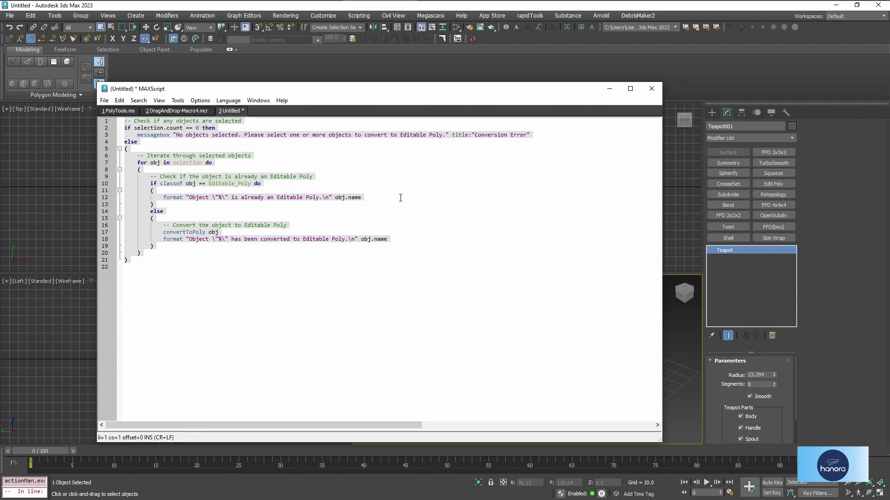
key(Delete)
right_click(171, 152)
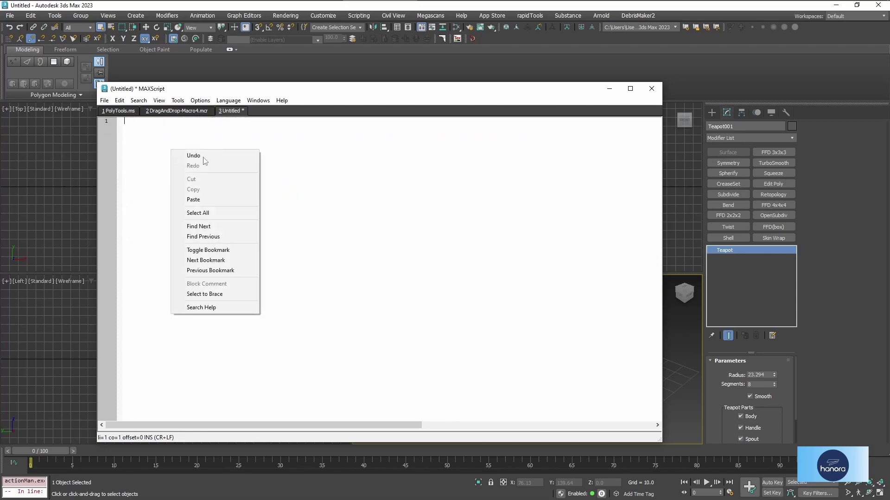
click(216, 200)
Evaluate the script so Teapot001 becomes an Editable Poly, and check the result
drag(422, 90, 328, 127)
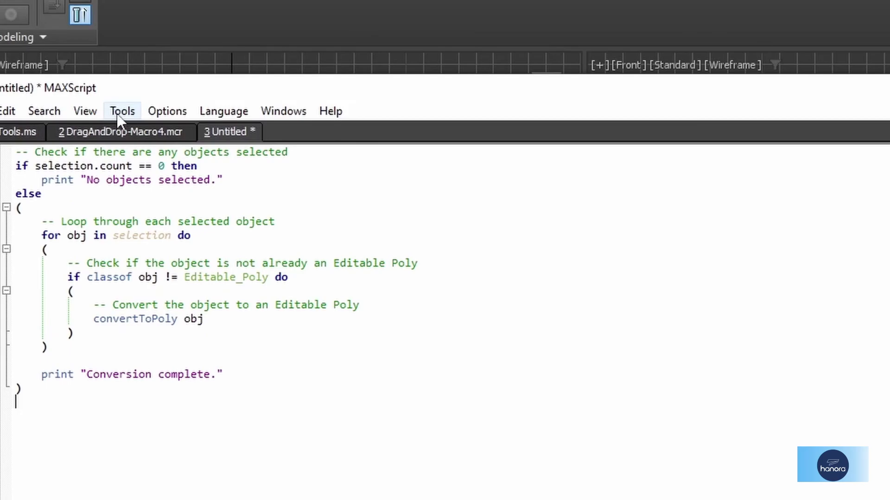
click(82, 131)
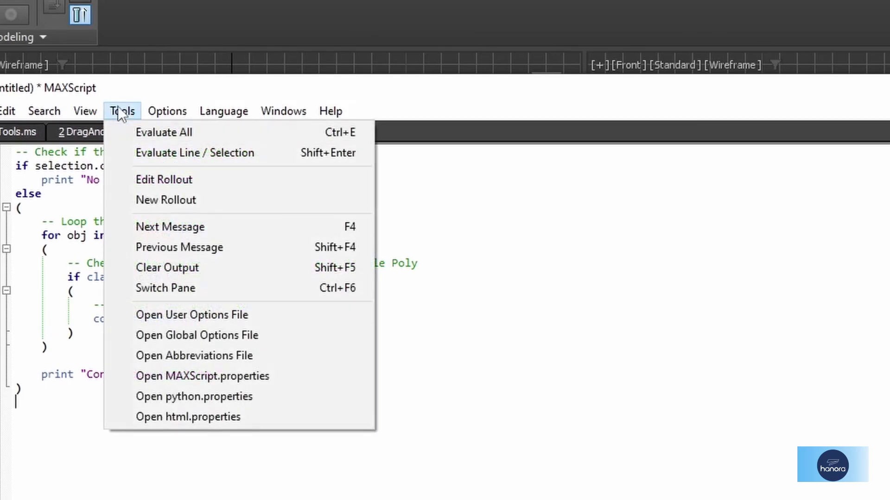
click(155, 134)
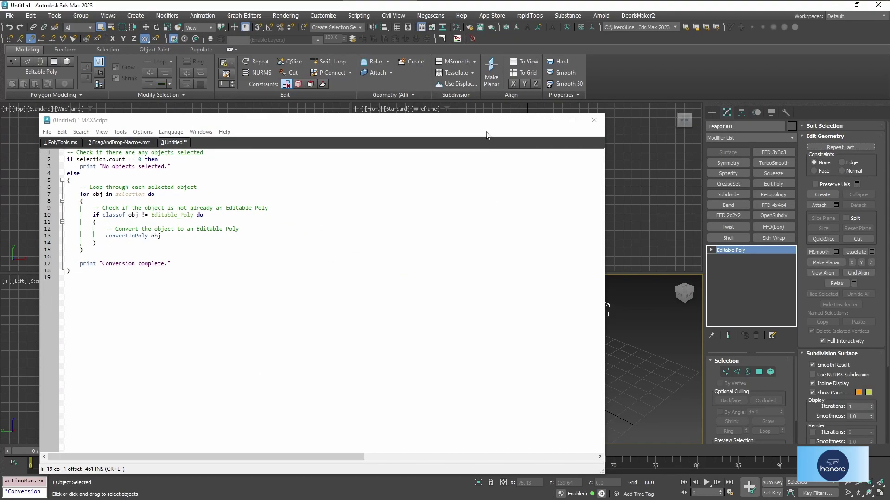
drag(487, 134, 398, 134)
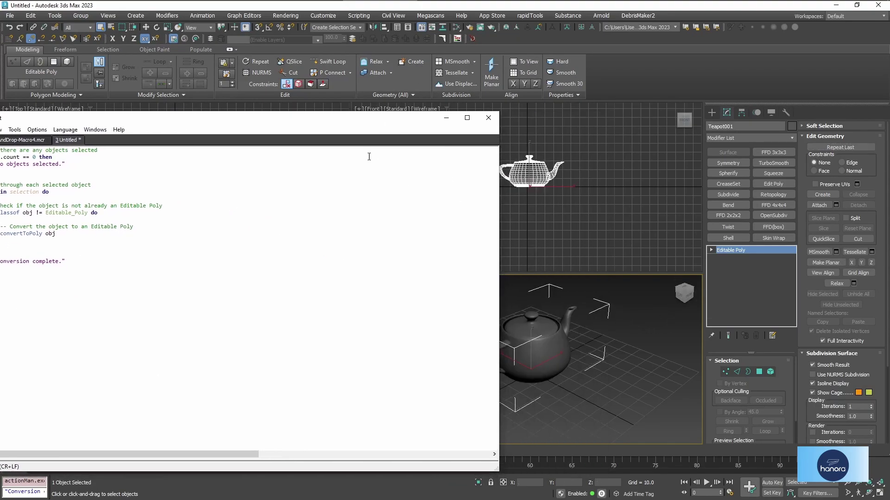
drag(403, 127, 459, 125)
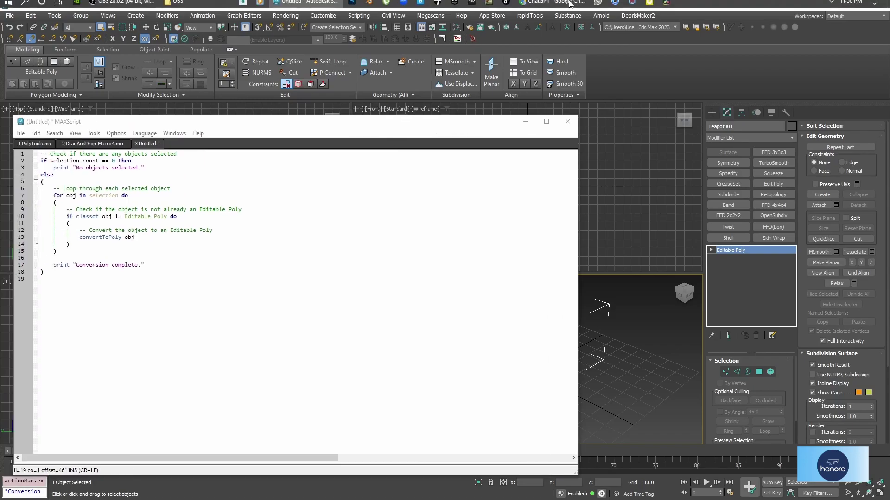
key(alt+Tab)
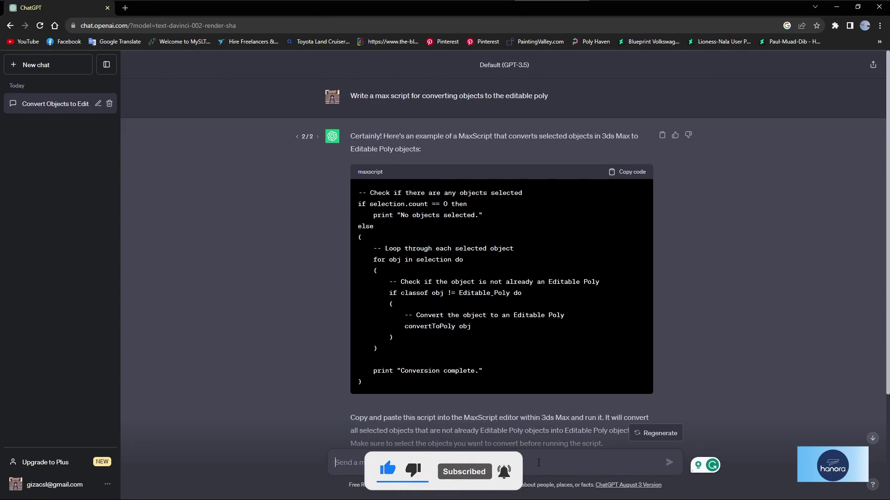
Ask ChatGPT for a macroScript version of the conversion code and copy it
text(Ok.)
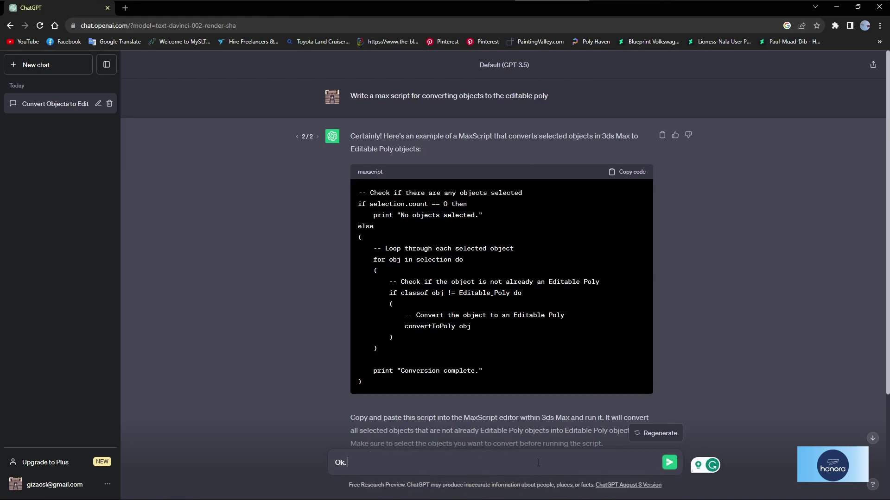
text( Create a macroscript with this code)
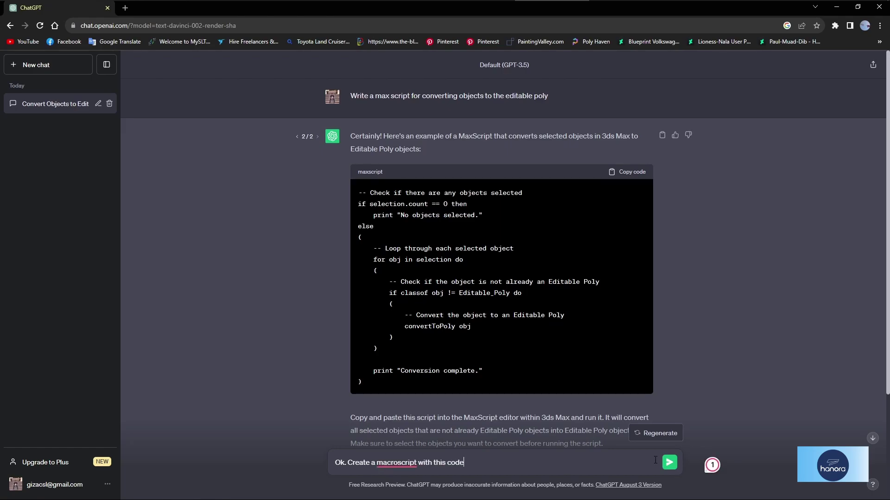
click(667, 463)
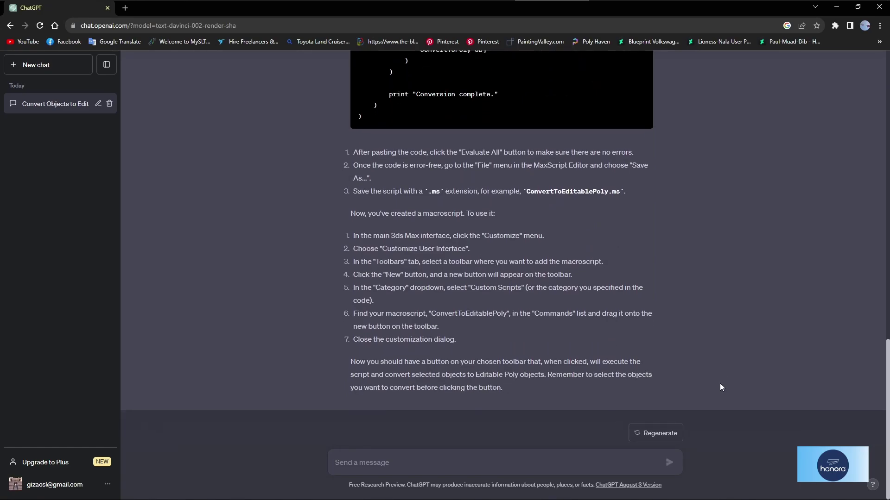
scroll(719, 383, up, 7)
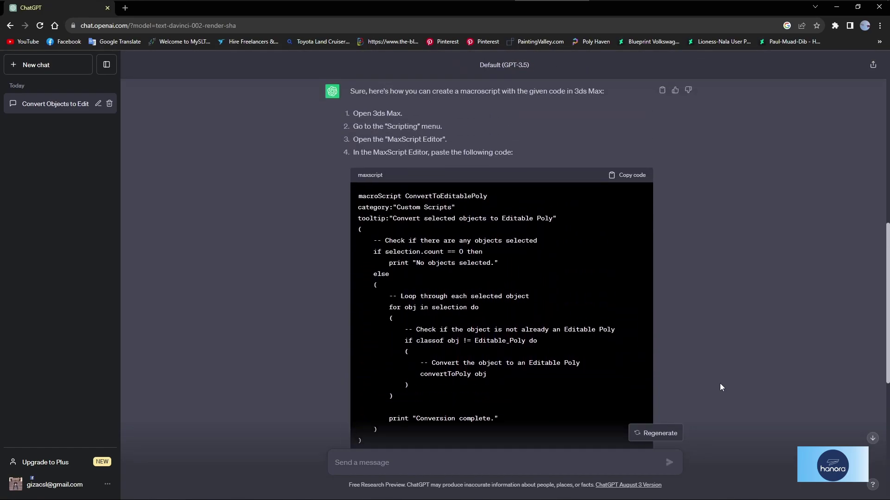
scroll(719, 383, down, 1)
click(632, 130)
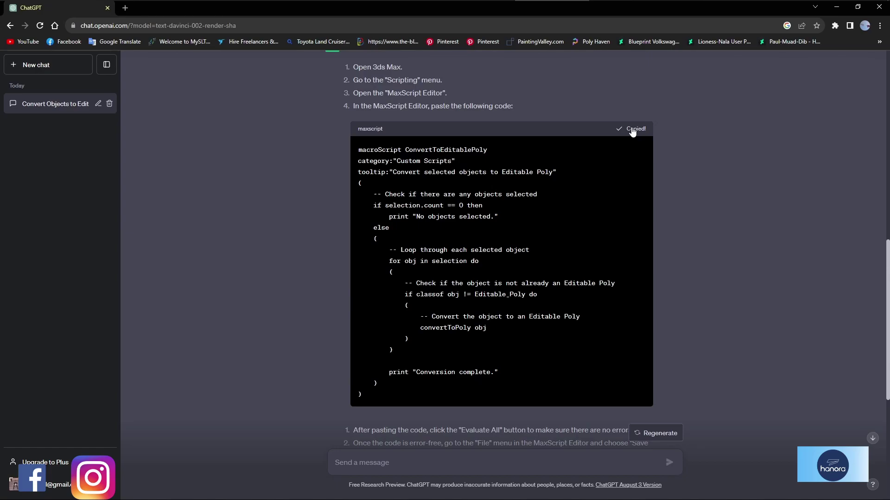
Replace the MAXScript editor's contents with the ConvertToEditablePoly macroScript
click(306, 5)
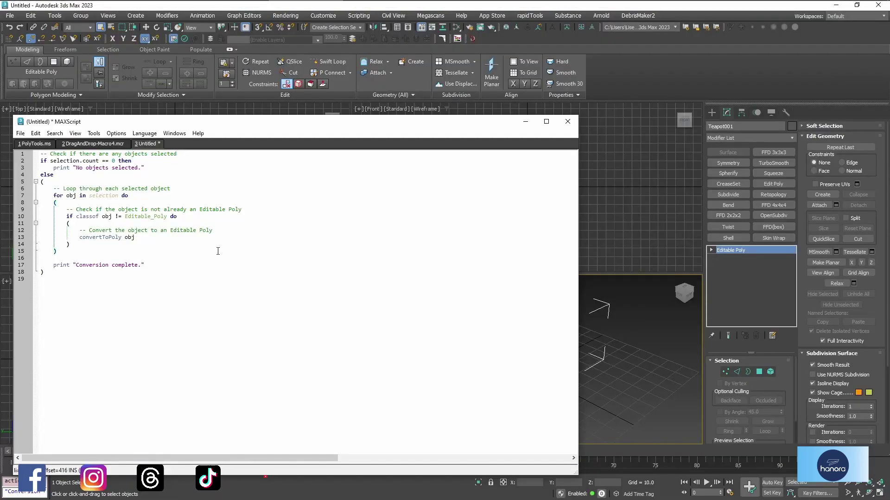
key(ctrl+a)
key(Delete)
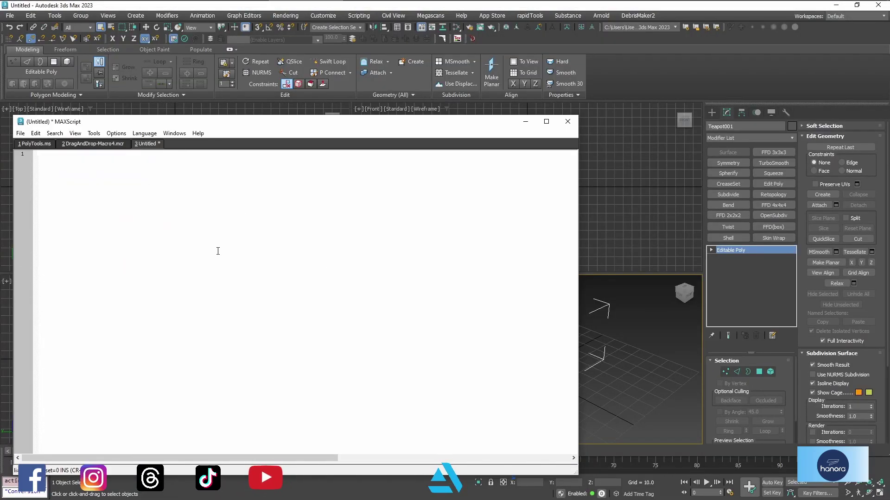
key(ctrl+v)
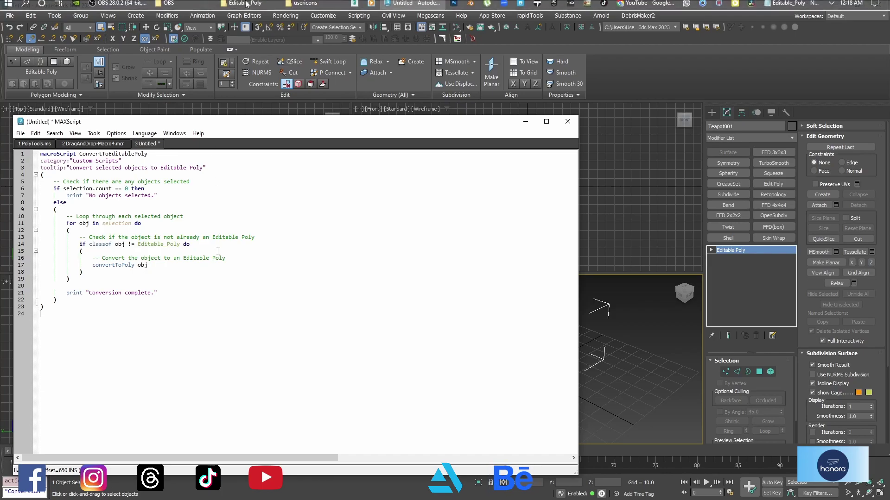
click(246, 4)
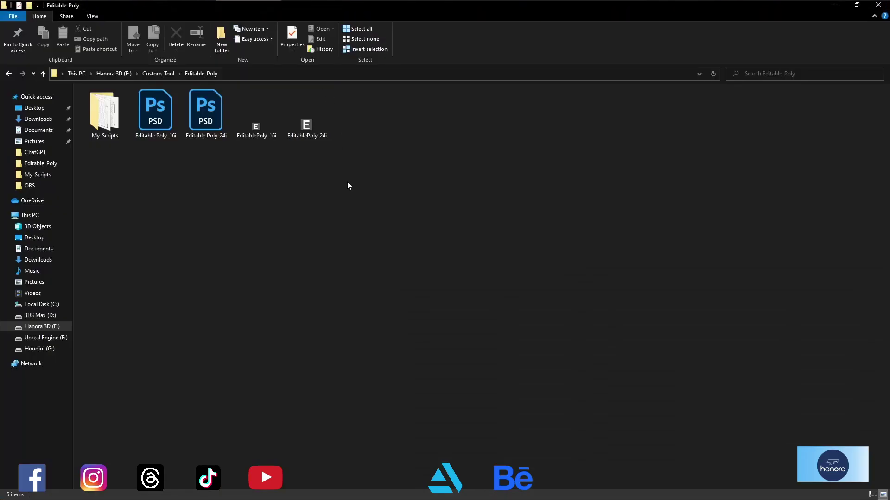
Copy the EditablePoly_16i and EditablePoly_24i icon files from the Editable_Poly folder
drag(353, 179, 341, 169)
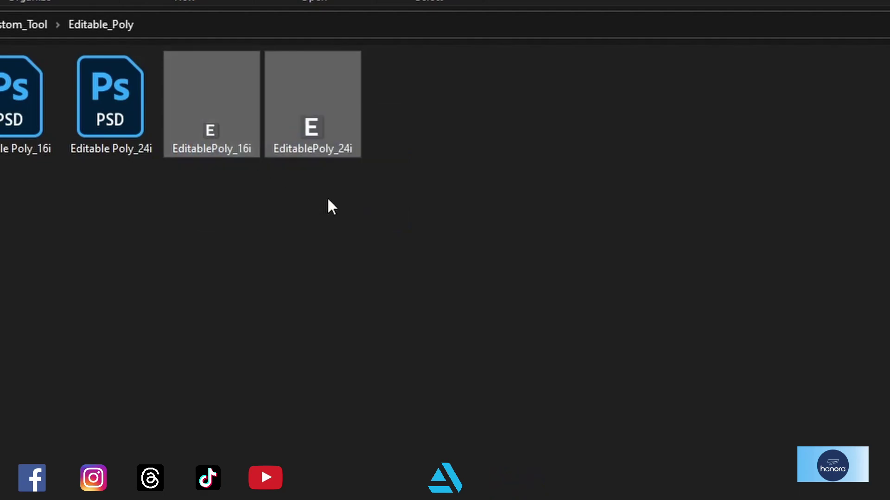
drag(375, 208, 344, 192)
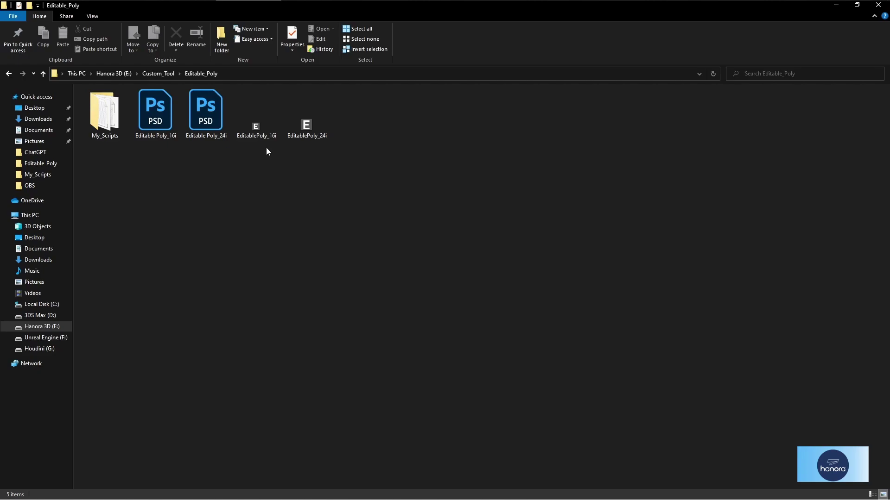
mouse_move(252, 157)
mouse_down()
mouse_move(314, 148)
mouse_move(290, 148)
mouse_up()
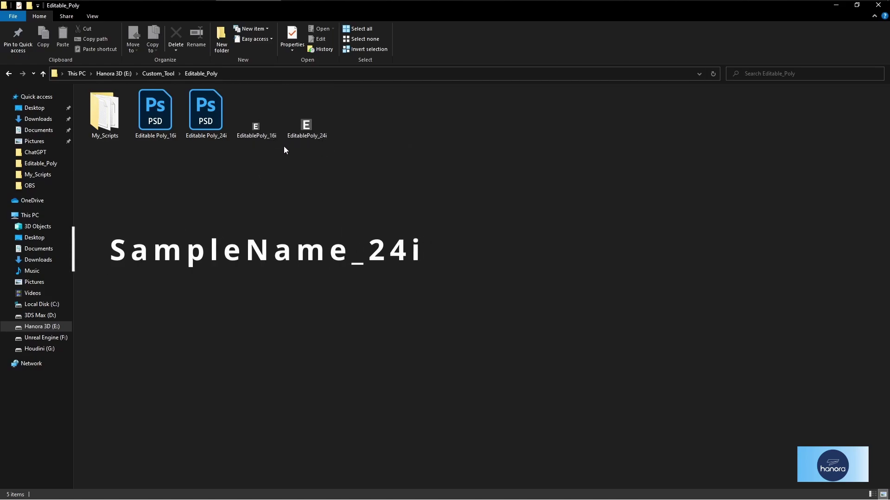
drag(348, 166, 246, 117)
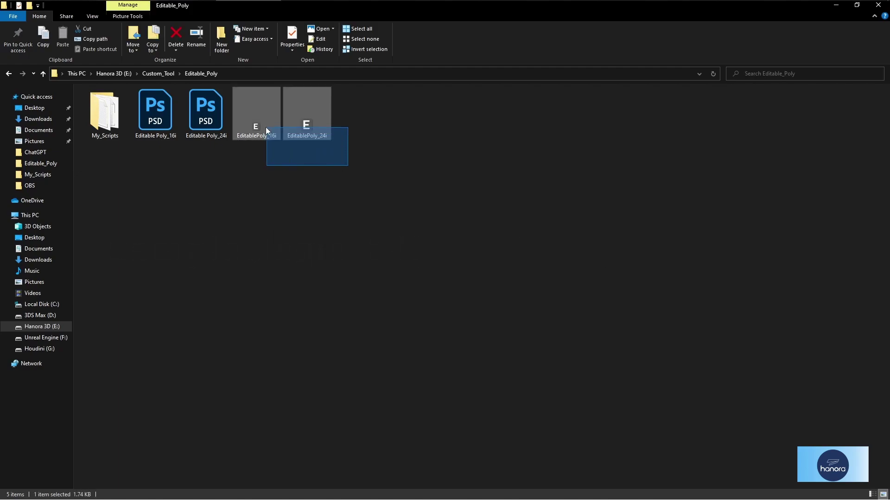
right_click(260, 127)
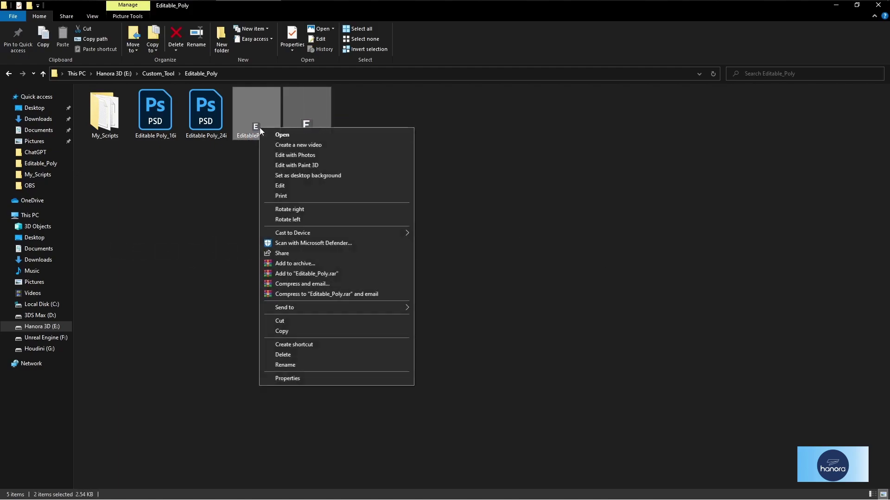
click(304, 333)
Paste both EditablePoly icons into the 3ds Max 2023 usericons folder
click(306, 7)
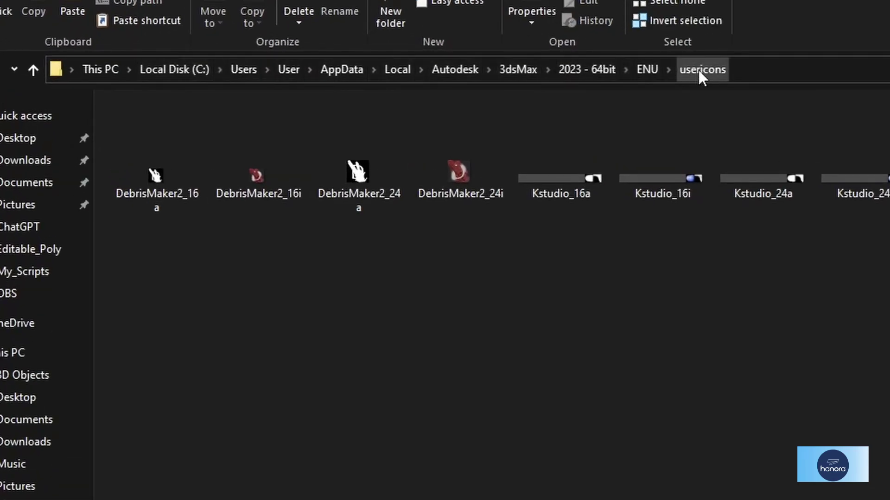
right_click(727, 315)
click(426, 258)
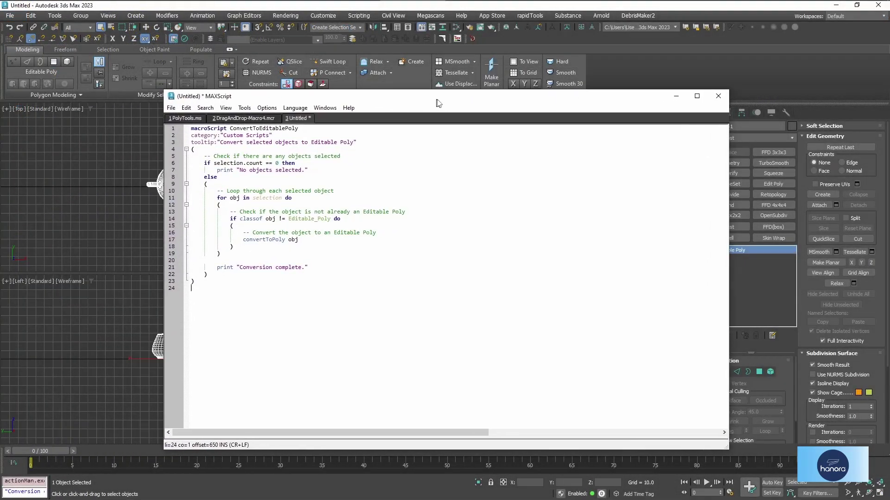
Change the macroScript category to 'AI Tools' and the tooltip to 'AI Editable Poly'
drag(438, 103, 441, 102)
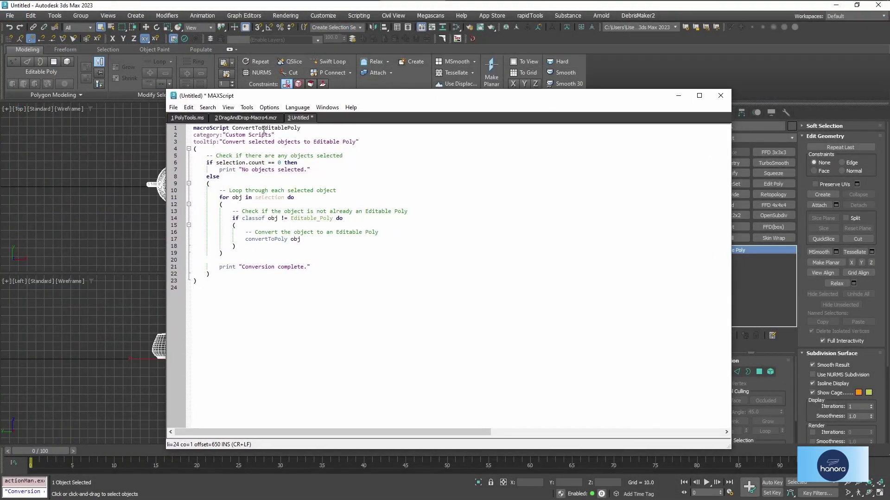
drag(226, 134, 252, 135)
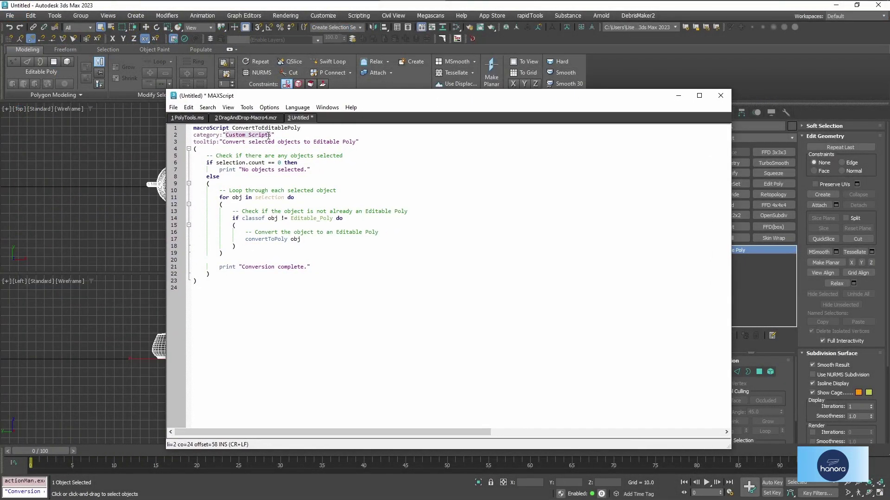
text(AI )
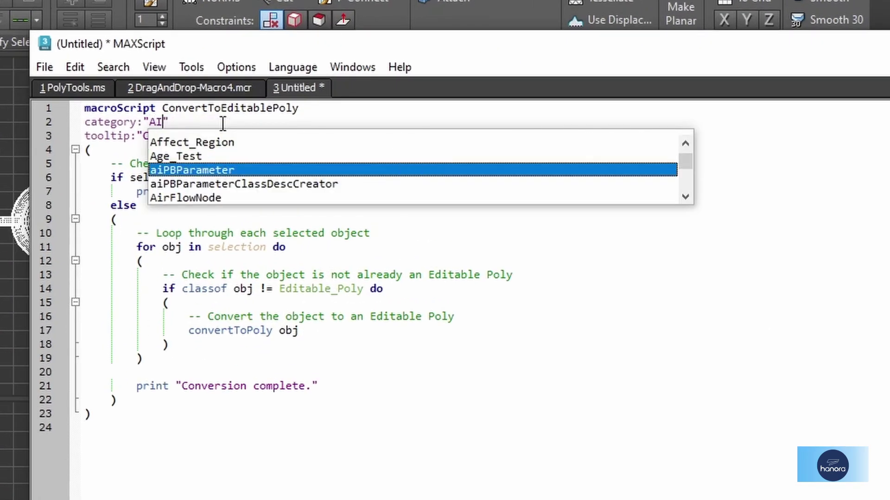
text(Tools)
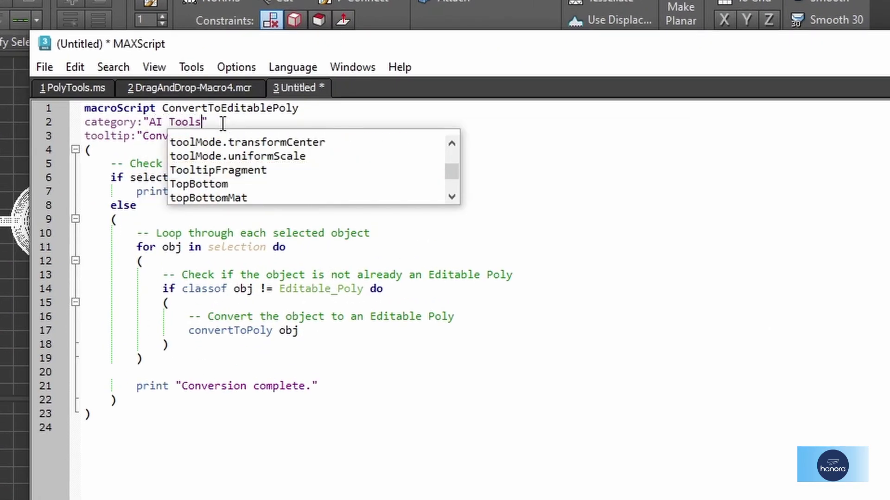
click(648, 174)
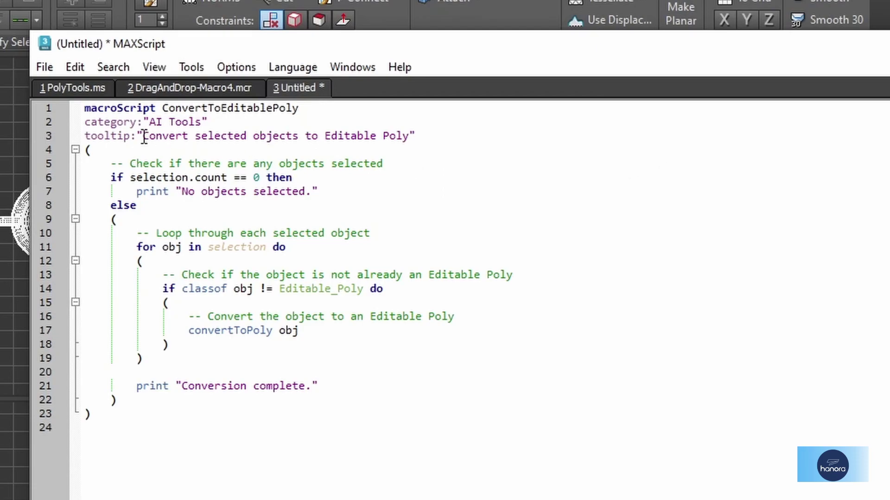
drag(143, 138, 409, 141)
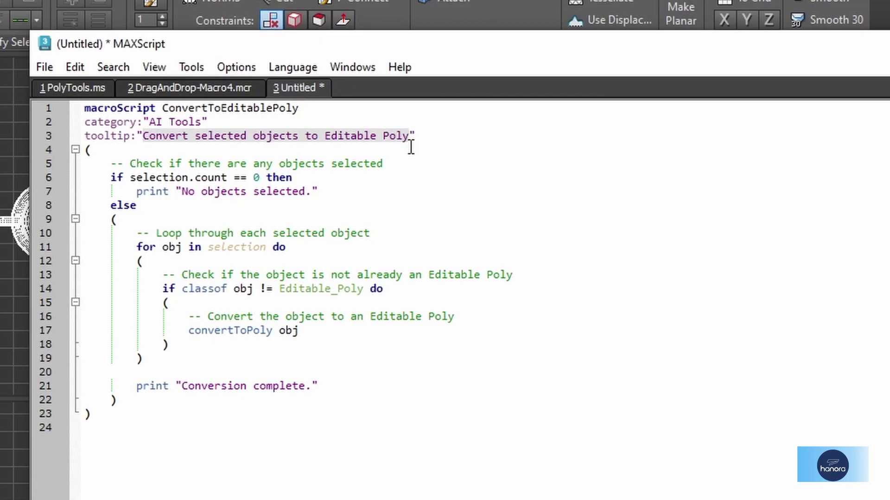
text(AI)
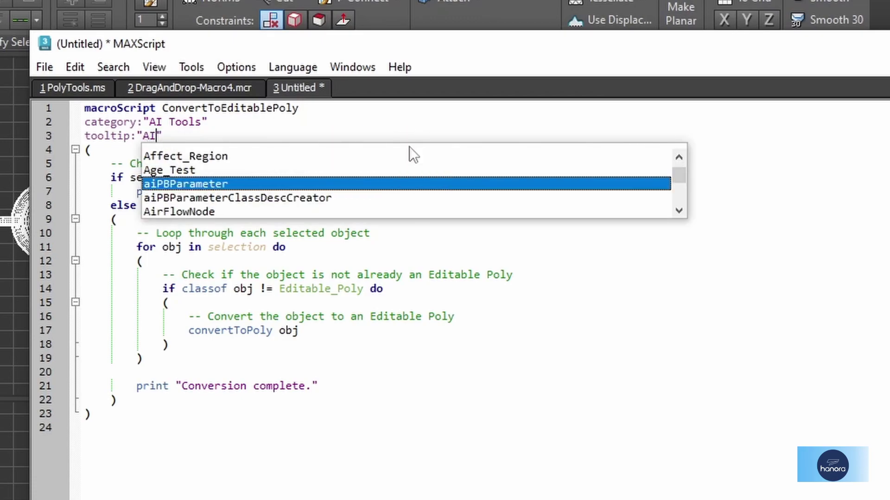
text( Editable P)
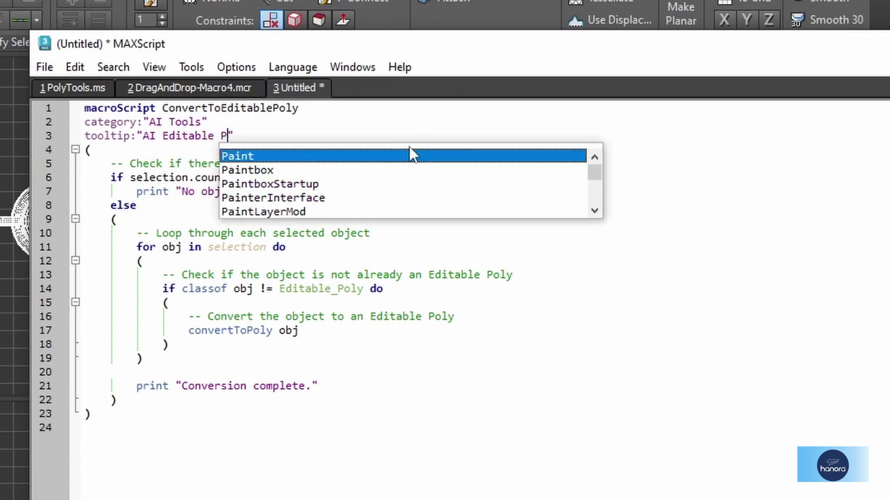
text(oly)
click(288, 142)
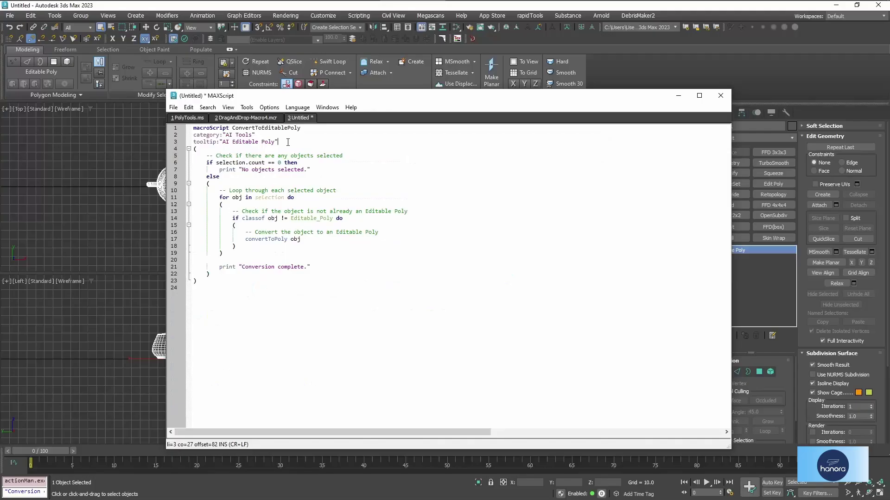
key(Return)
key(Return)
Add the line Icon:#("EditablePoly",1) and confirm the icon files exist
text(I)
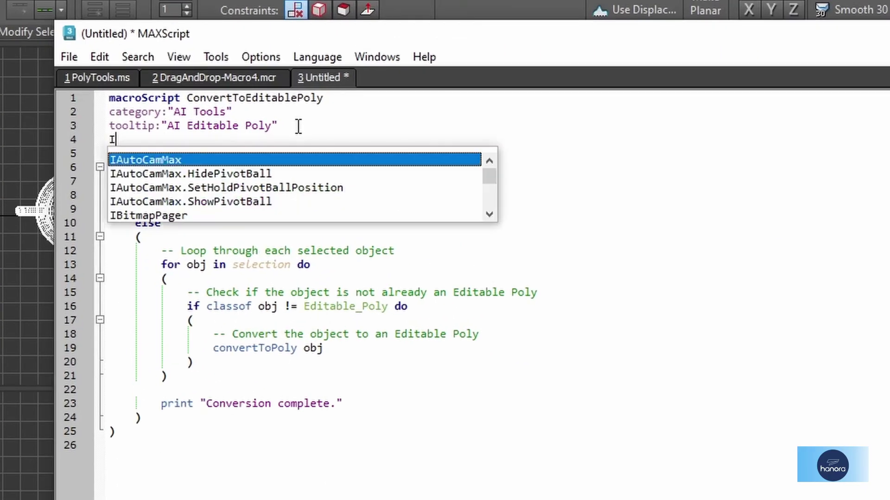
text(con:#)
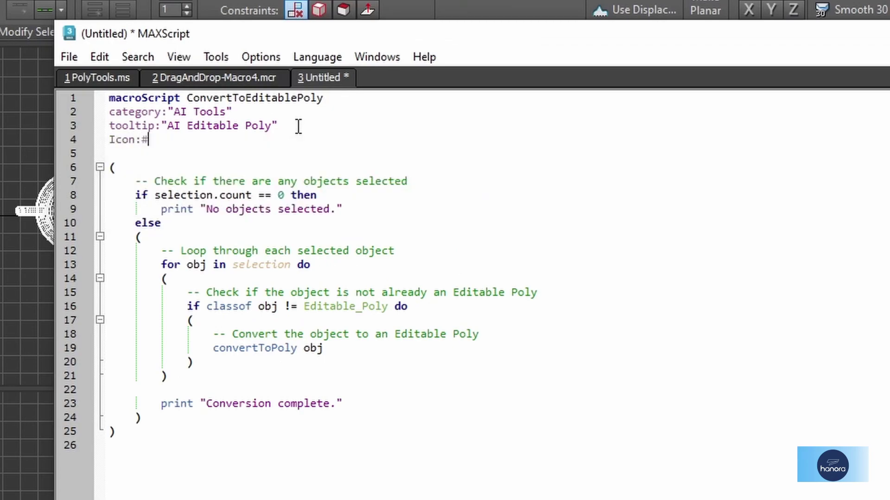
text(("Edit)
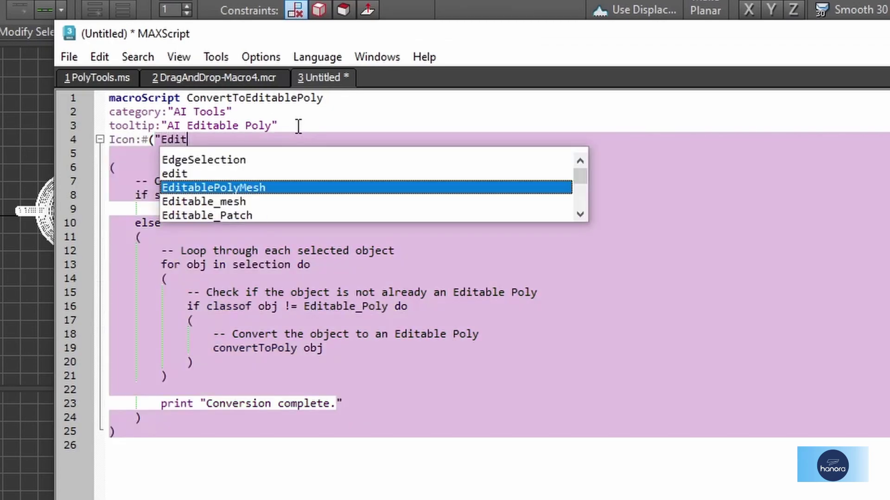
text(ablePoly",)
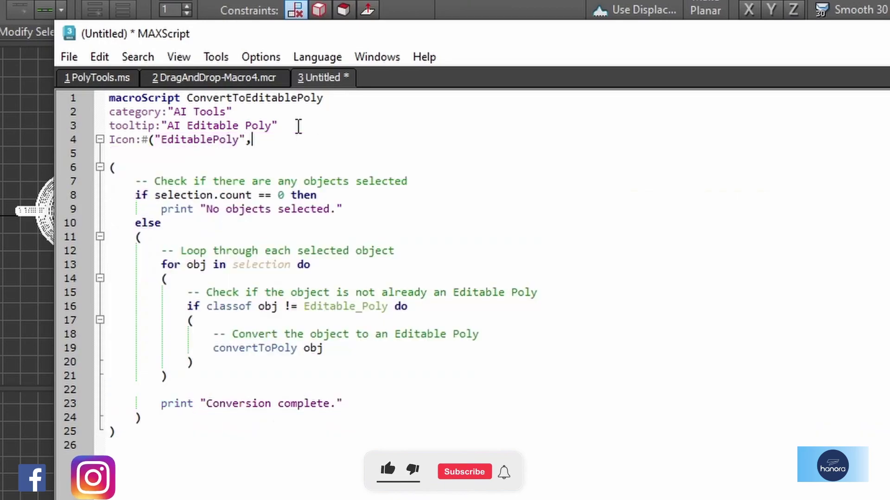
text(1))
click(219, 149)
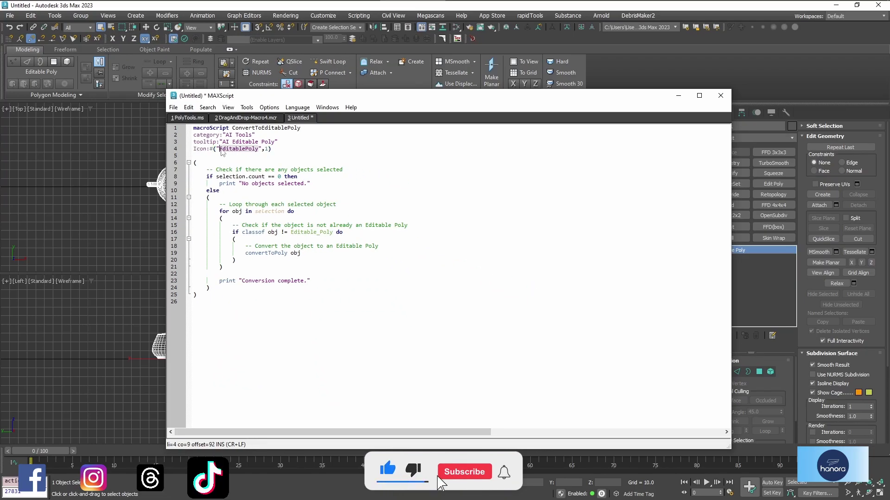
click(250, 149)
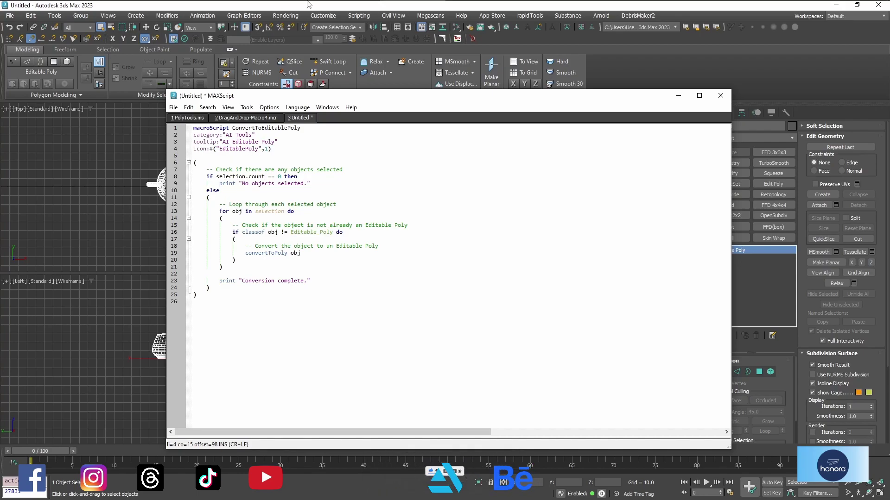
click(248, 7)
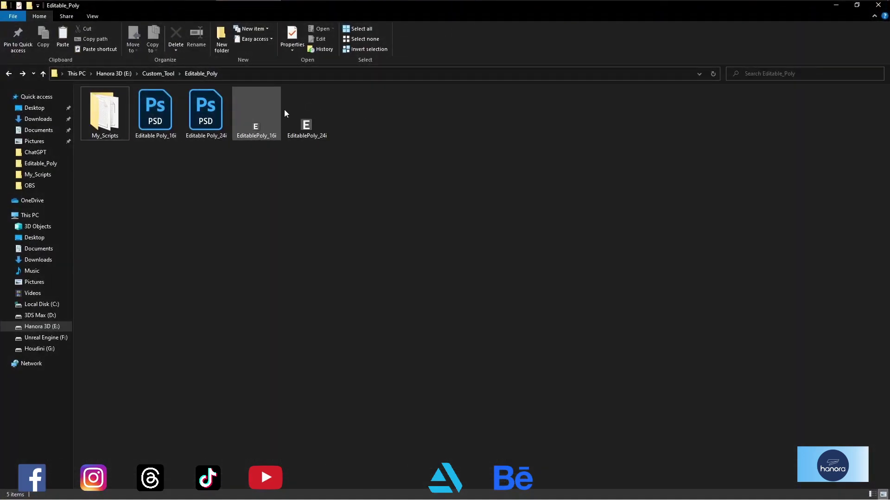
click(431, 4)
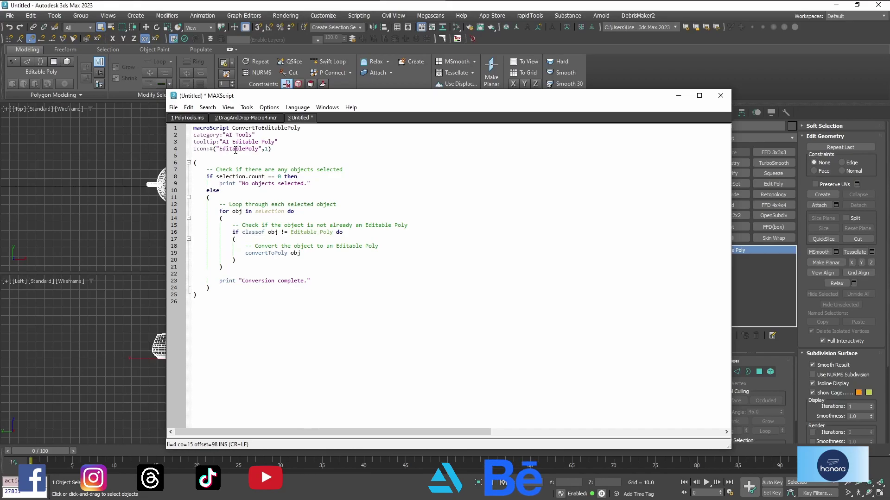
Evaluate the updated macroScript, then begin saving it as a new file
click(247, 107)
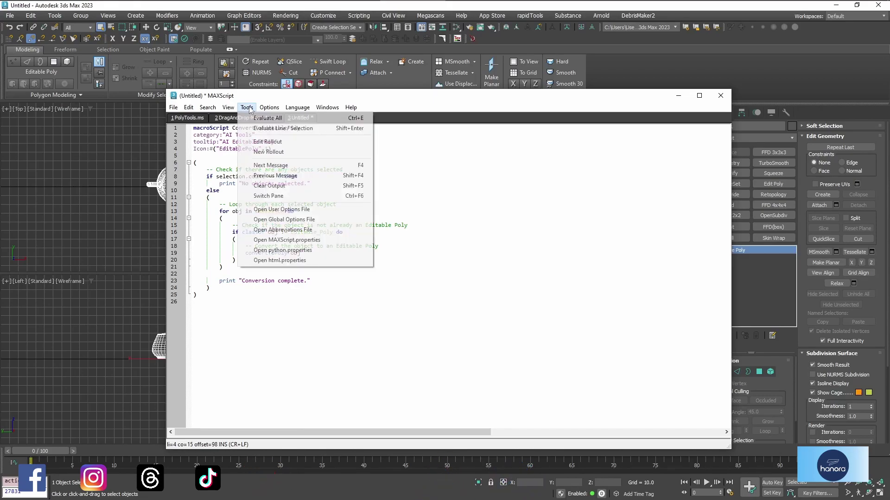
click(282, 118)
click(174, 107)
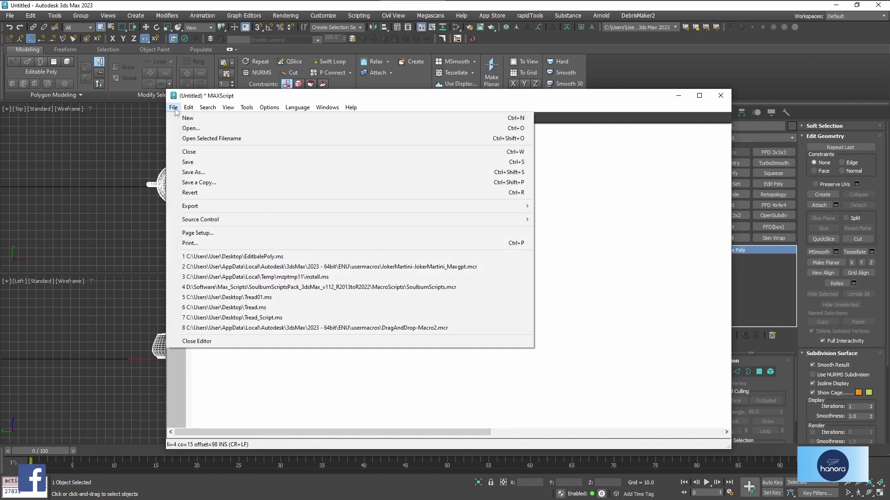
click(194, 161)
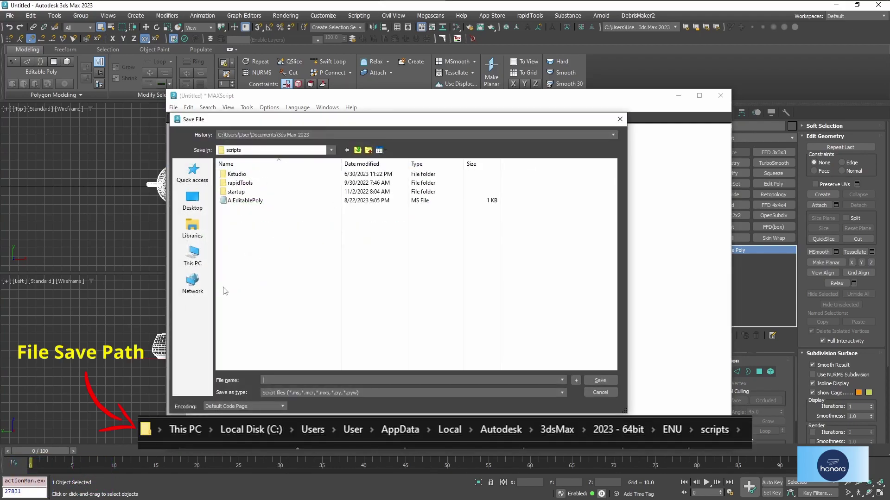
Save the script as EditablePoly.ms in AppData's 3dsMax 2023 - 64bit ENU scripts folder
click(192, 254)
double_click(248, 260)
double_click(236, 241)
double_click(245, 183)
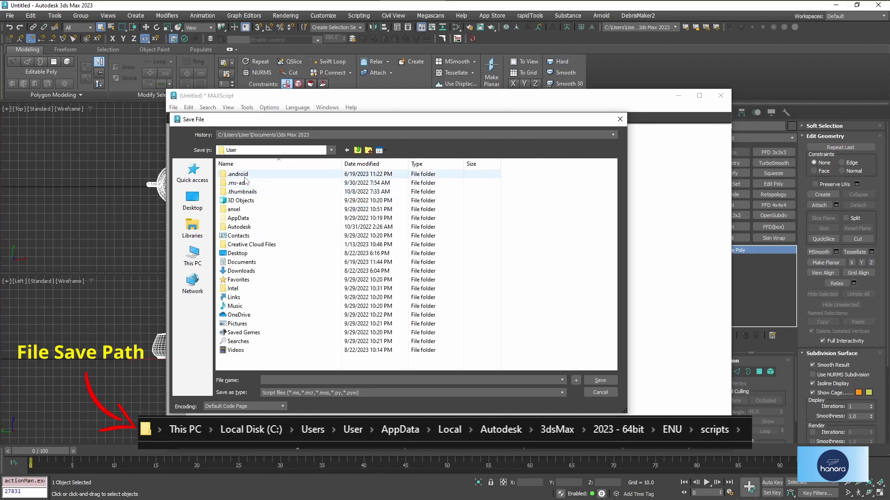
double_click(238, 218)
double_click(236, 174)
double_click(241, 191)
double_click(239, 174)
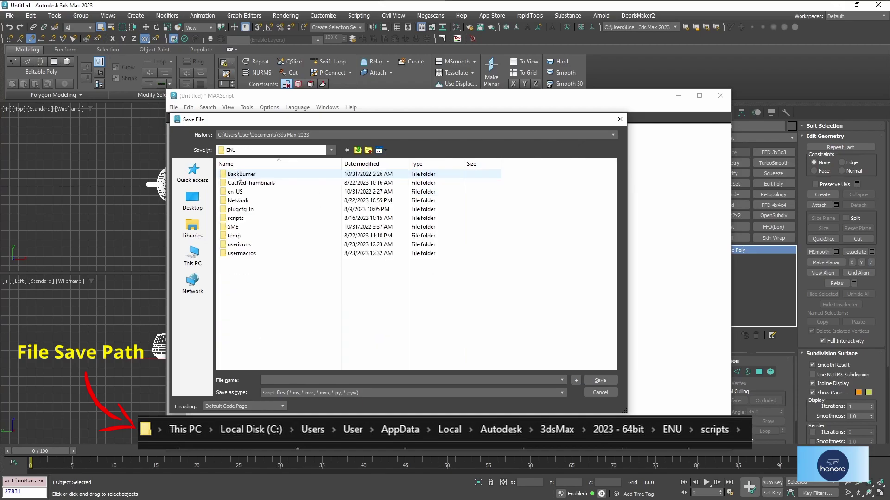
double_click(236, 218)
text(EditablePoly)
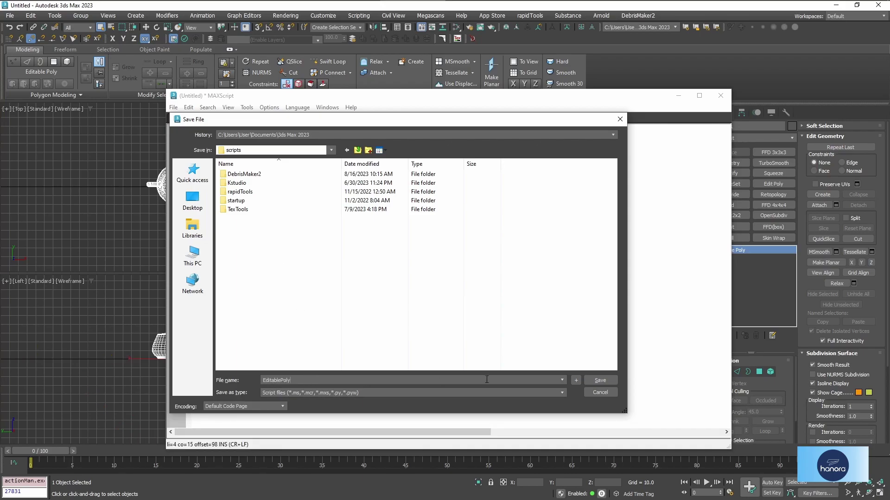
click(604, 380)
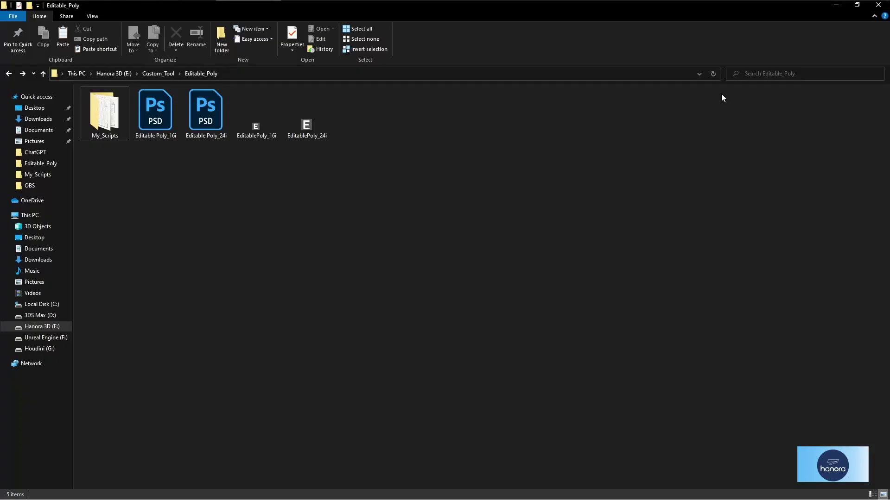
Restart 3ds Max discarding scene changes, then open EditablePoly.ms in the MAXScript editor
click(412, 7)
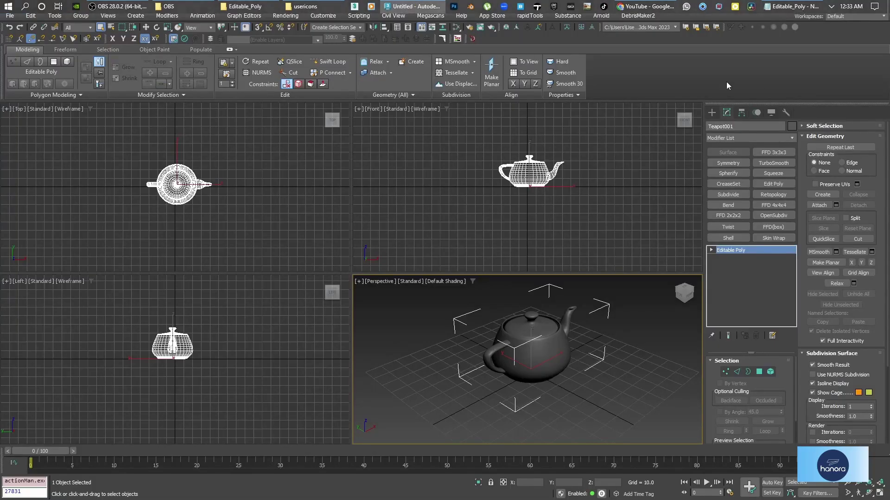
click(878, 5)
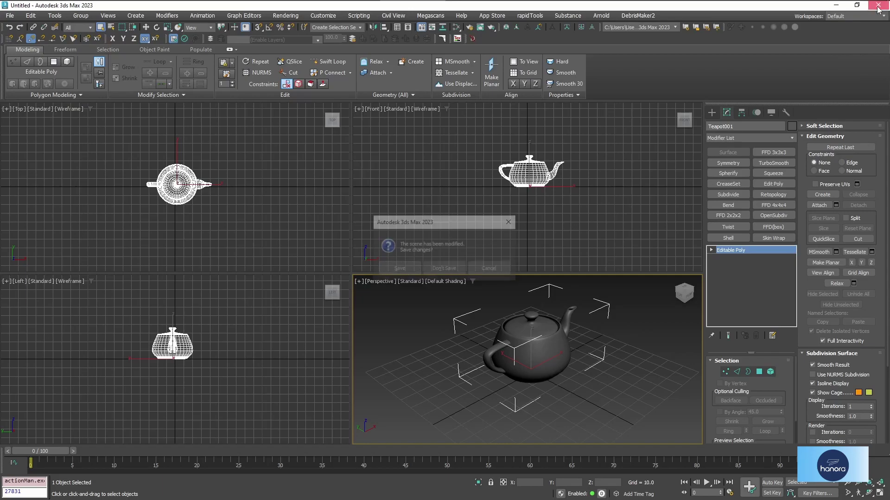
click(444, 269)
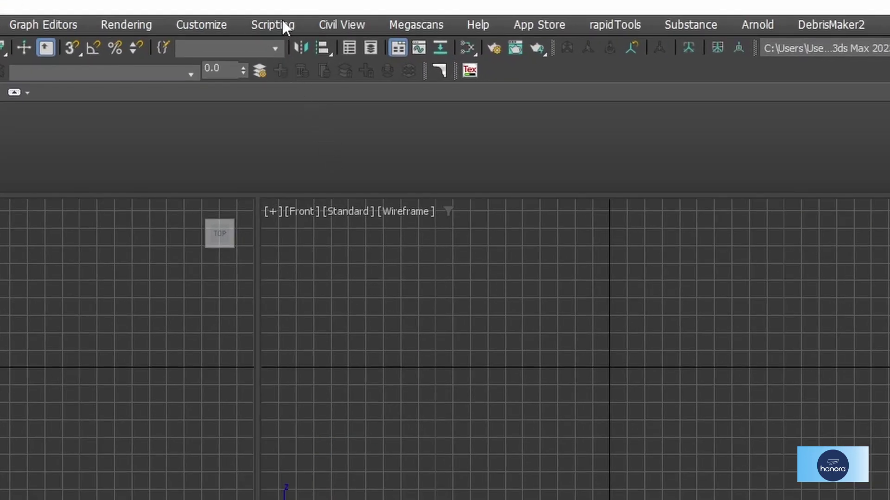
click(282, 21)
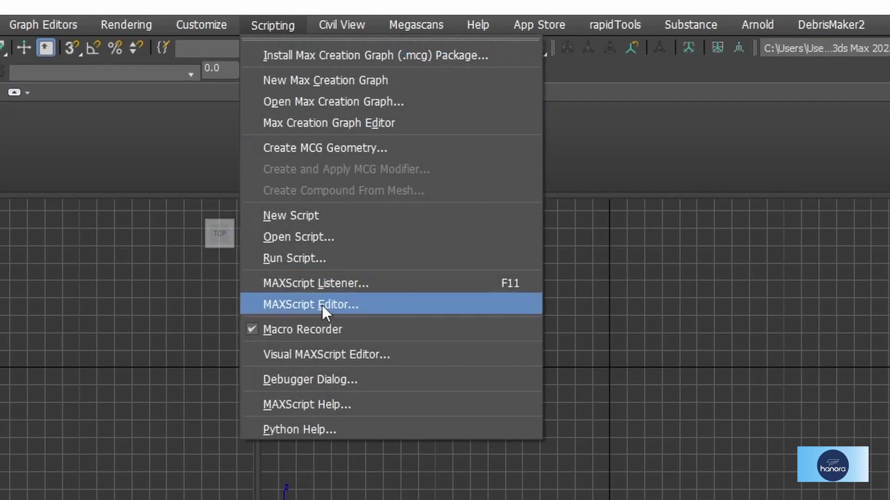
click(357, 301)
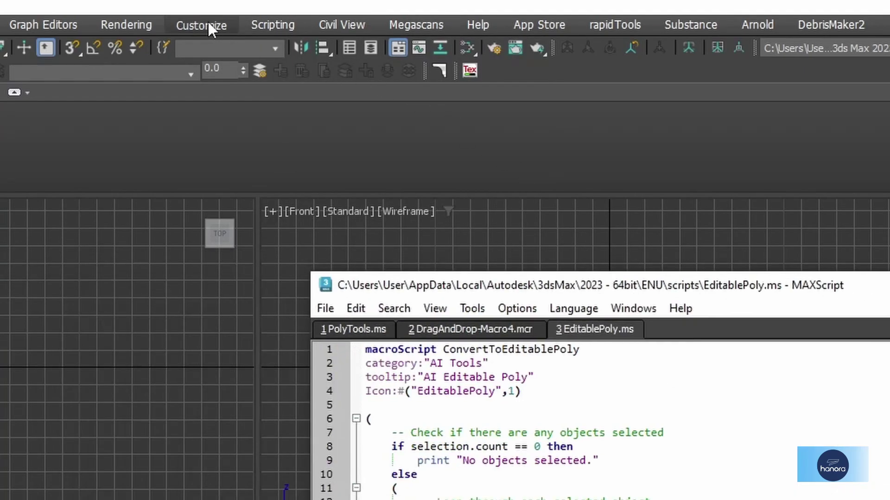
Open Customize User Interface on the Toolbars tab
click(207, 22)
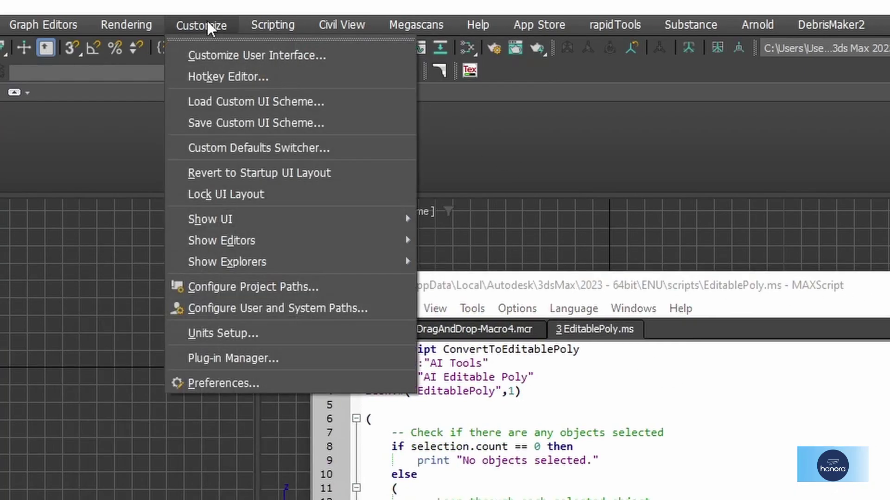
click(272, 55)
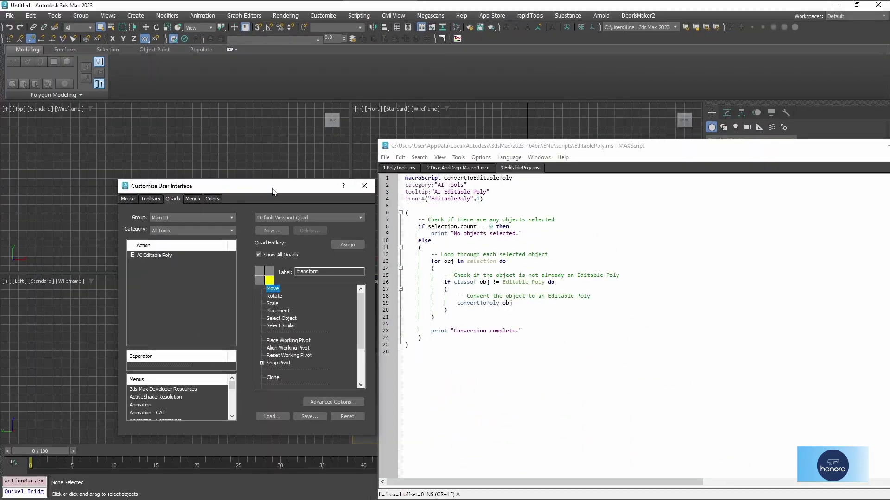
drag(274, 192, 230, 185)
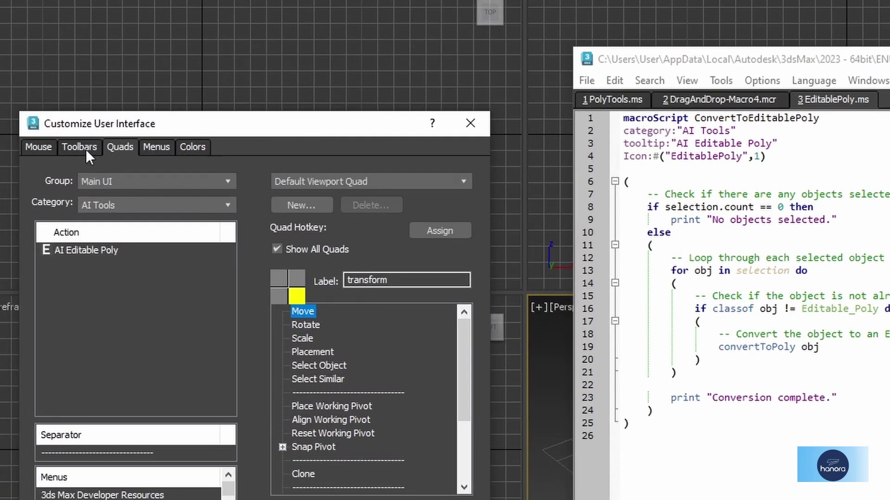
click(111, 194)
drag(269, 123, 318, 119)
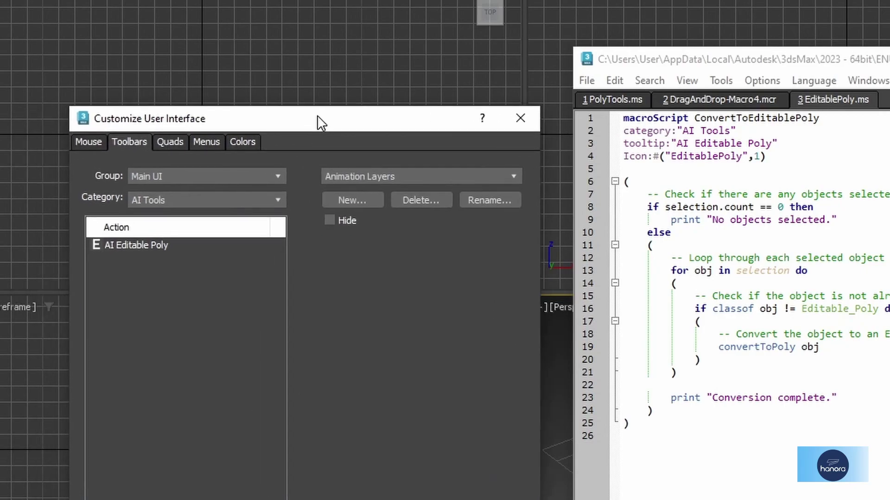
Check the script's tooltip name against the AI Editable Poly action listed under AI Tools
click(842, 64)
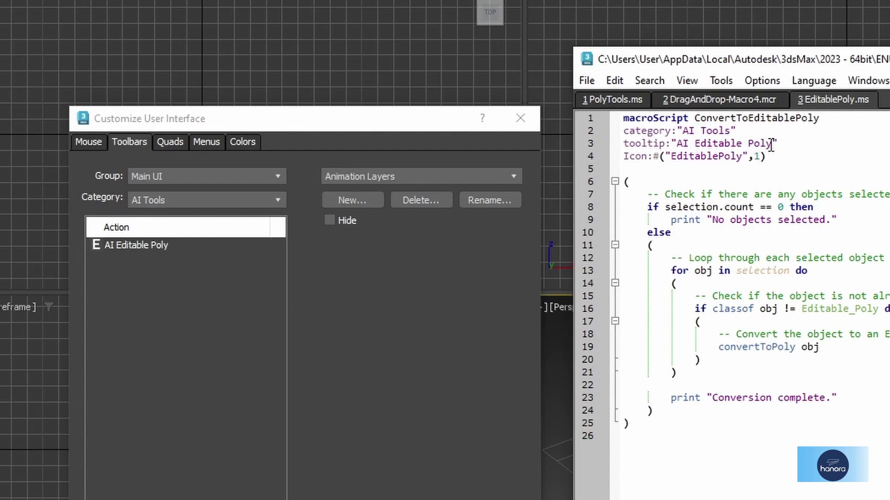
drag(771, 144, 683, 145)
click(253, 246)
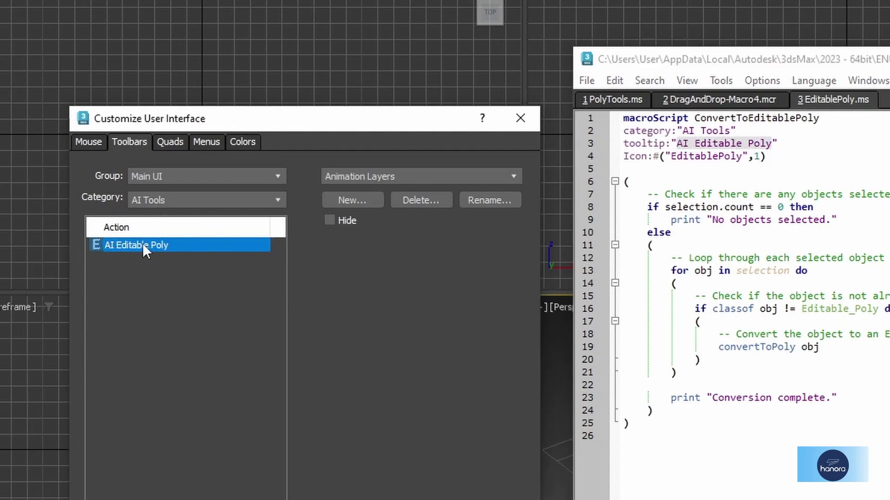
click(151, 278)
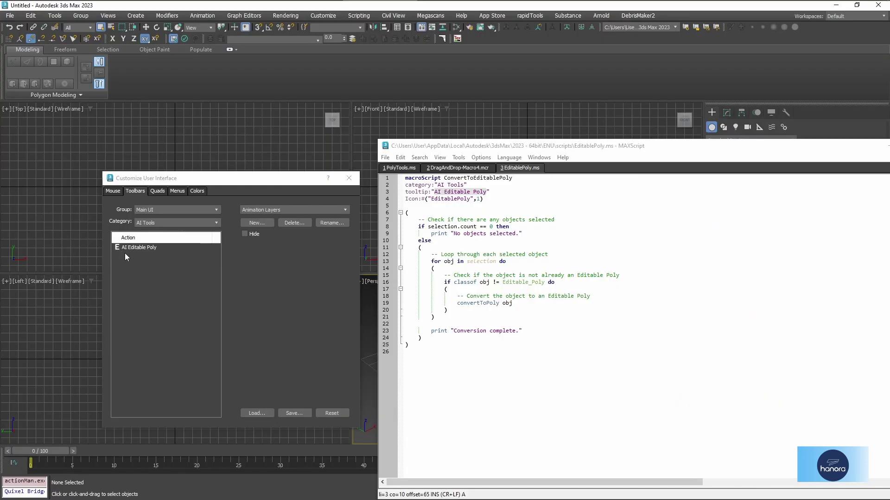
Create a new floating toolbar named 'AI Editable Poly' and move it aside
click(258, 222)
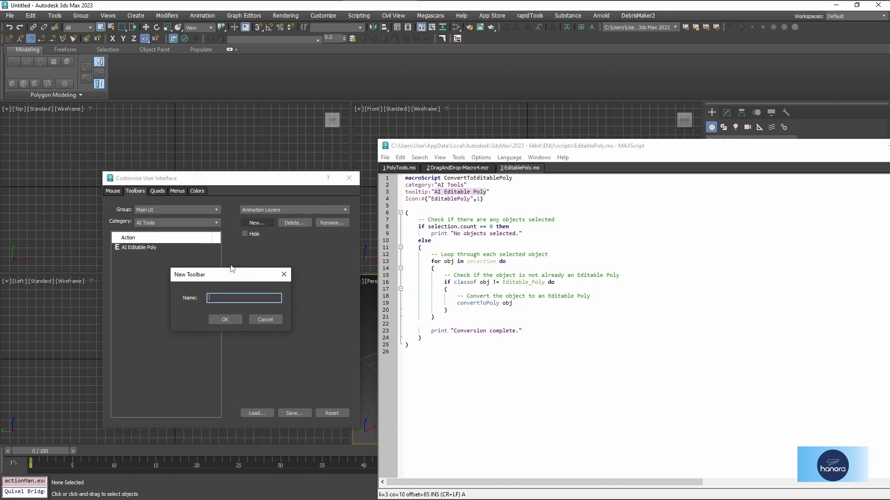
drag(219, 277, 287, 276)
text(AI Editable Poly)
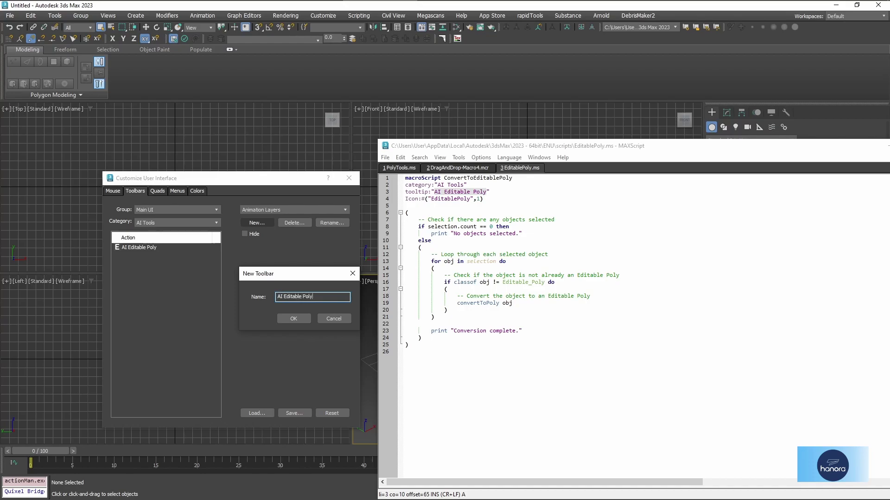
click(292, 319)
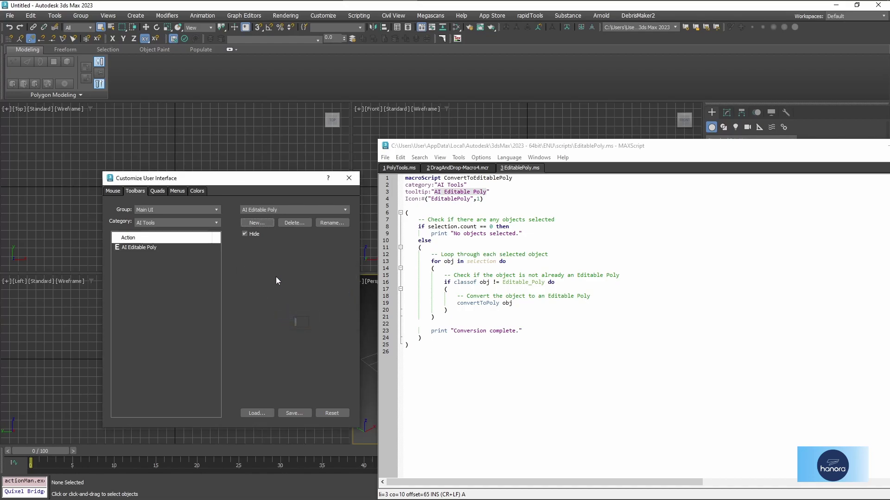
drag(208, 178, 191, 173)
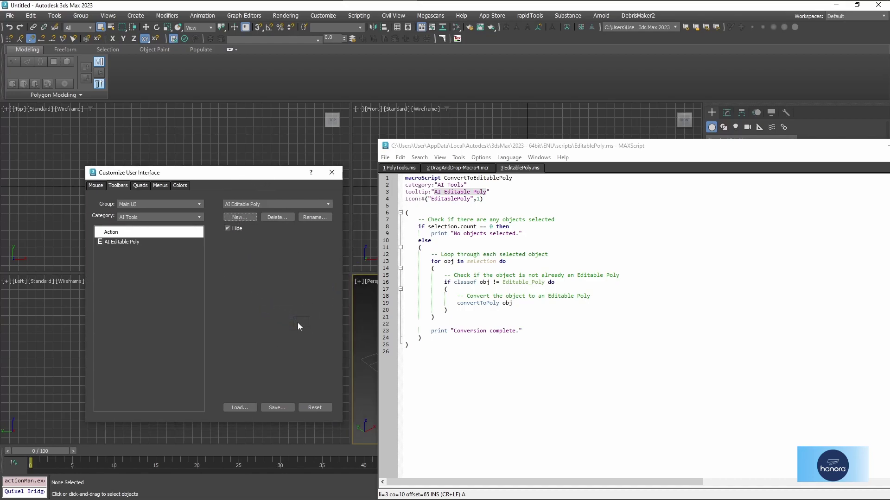
click(295, 320)
drag(296, 320, 524, 374)
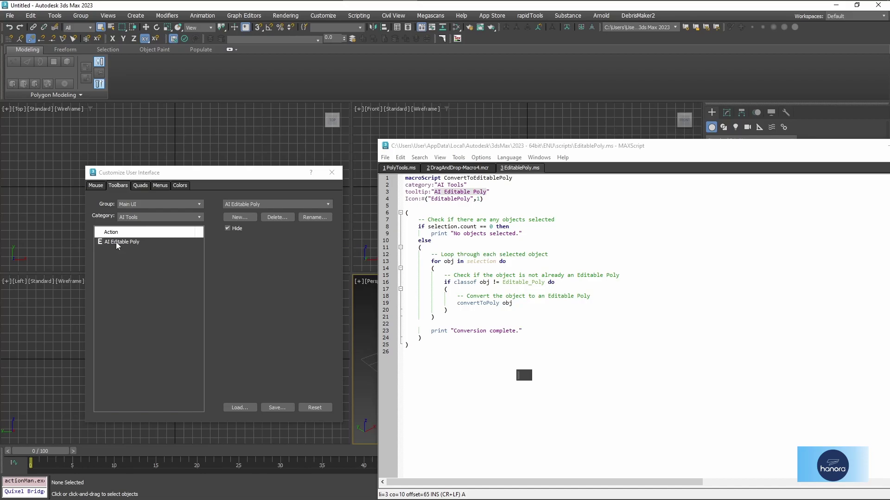
Drop the AI Editable Poly action onto the new toolbar and dock it beside the main toolbars
mouse_move(121, 243)
mouse_down()
mouse_move(378, 289)
mouse_move(524, 379)
mouse_up()
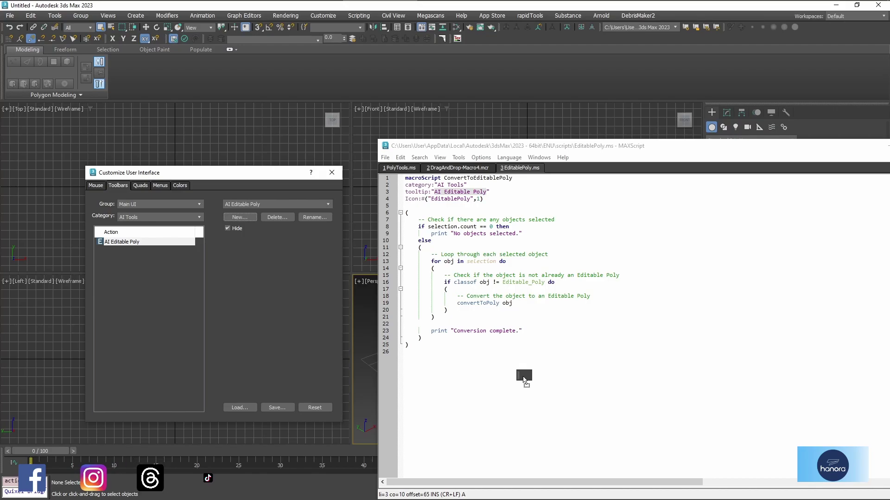
drag(524, 378, 523, 377)
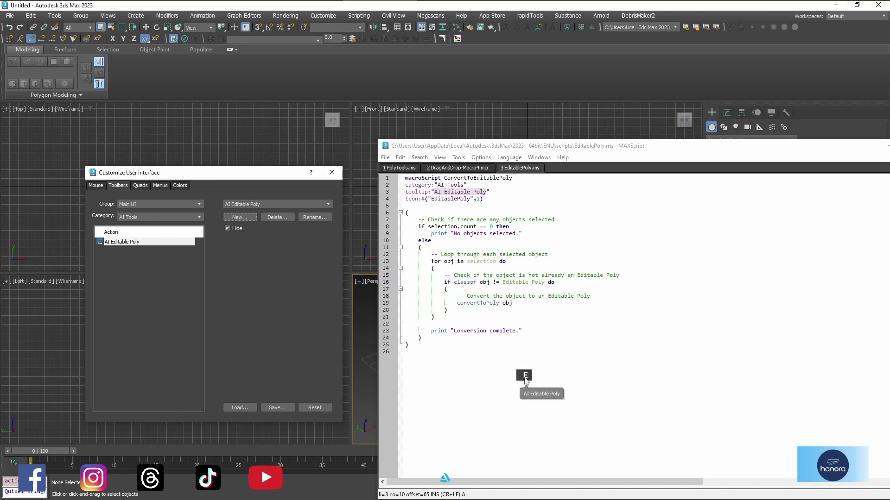
click(324, 15)
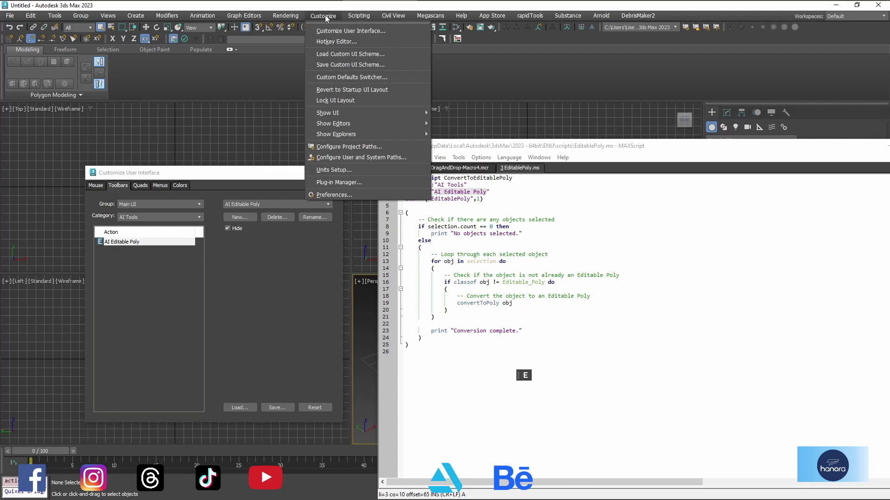
click(534, 43)
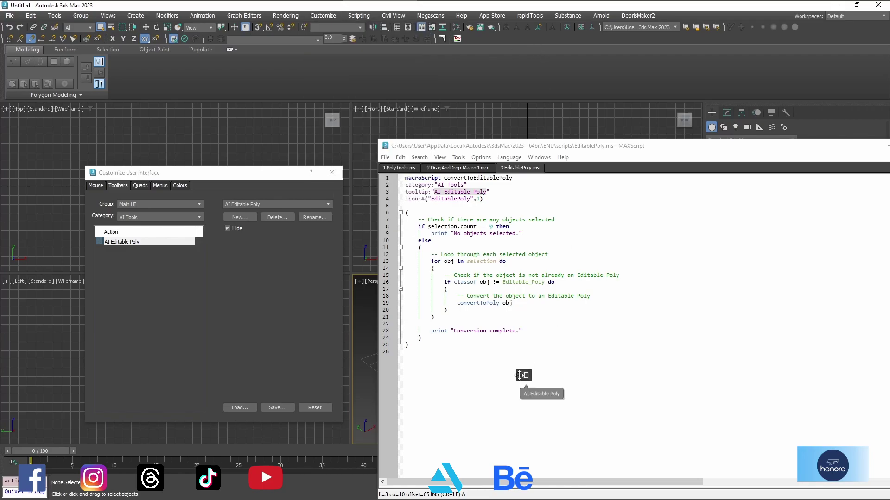
drag(518, 375, 471, 39)
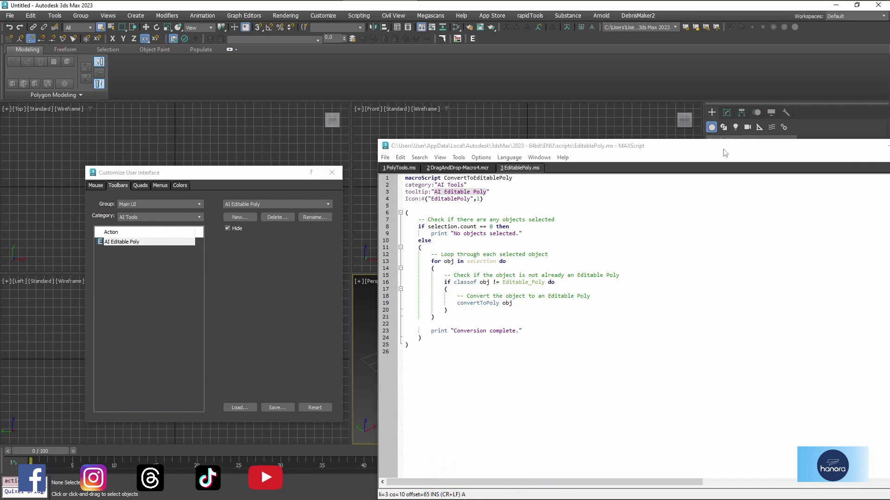
drag(735, 146, 235, 120)
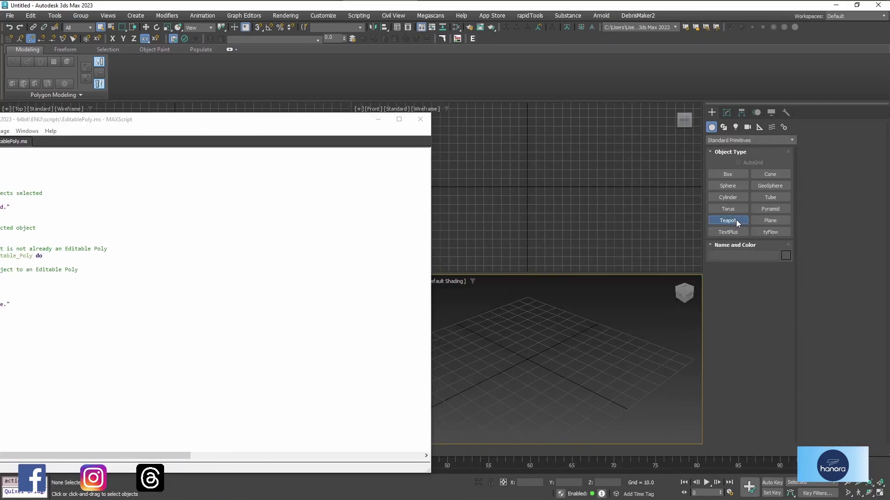
Draw a teapot in the Perspective view and select all six scene objects
click(736, 220)
drag(530, 359, 544, 381)
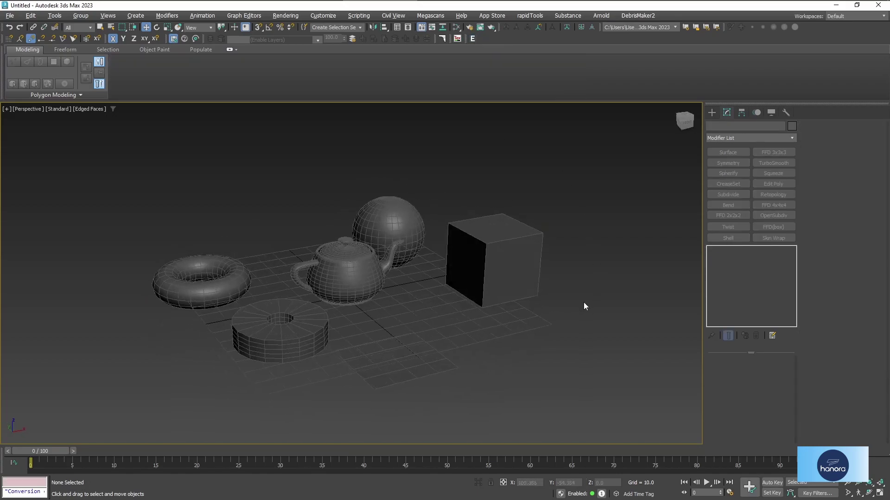
drag(176, 376, 177, 376)
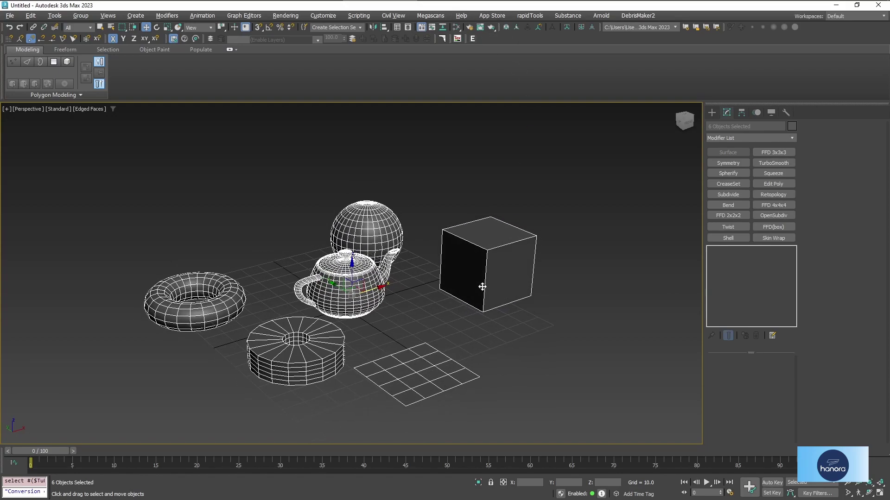
click(498, 317)
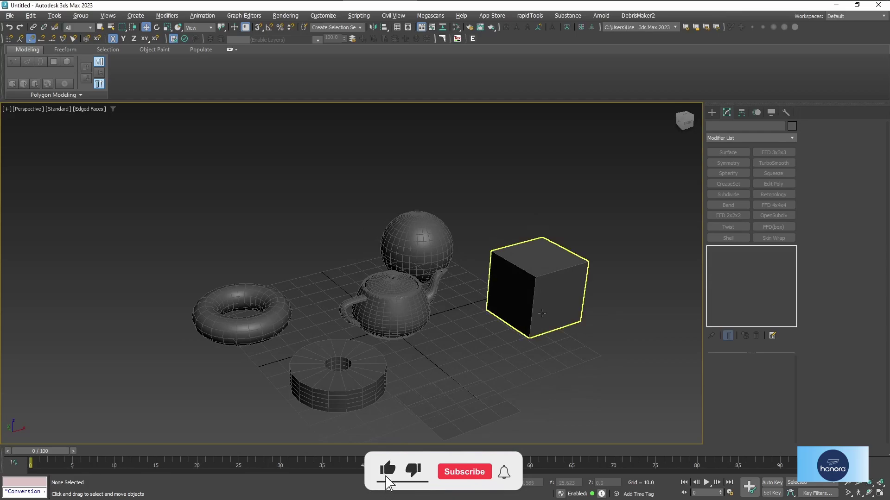
Select Box001 to confirm it is now Editable Poly, adjusting the view around it
click(542, 315)
middle_drag(565, 343, 561, 354)
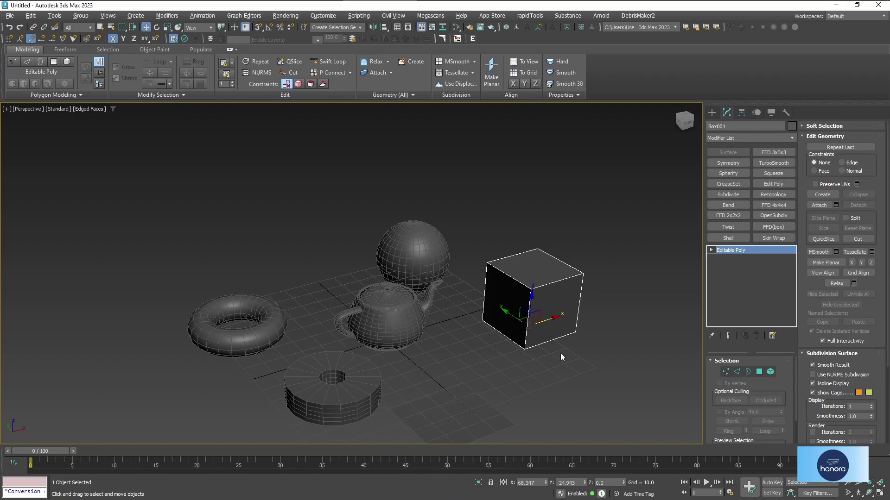
mouse_move(576, 353)
alt+middle_down()
mouse_move(545, 351)
mouse_move(604, 345)
mouse_move(588, 380)
mouse_move(575, 324)
alt+middle_up()
click(573, 323)
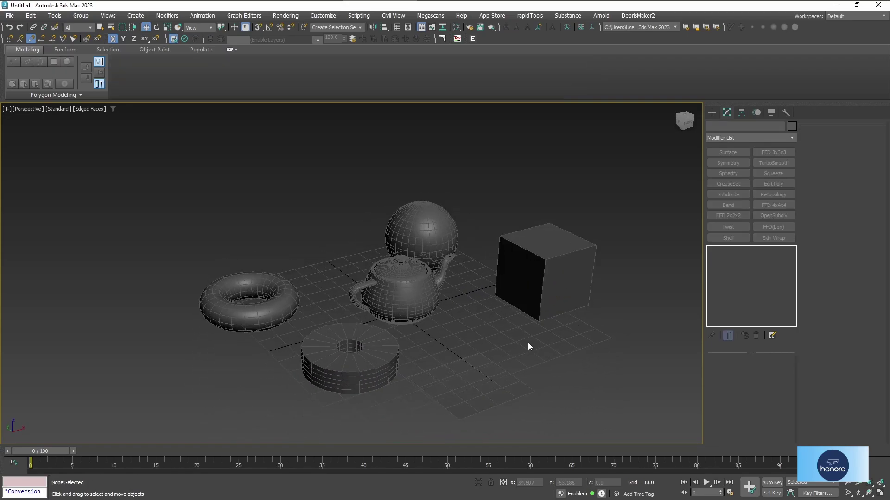
mouse_move(528, 343)
middle_down()
mouse_move(573, 334)
mouse_move(510, 320)
mouse_move(522, 324)
middle_up()
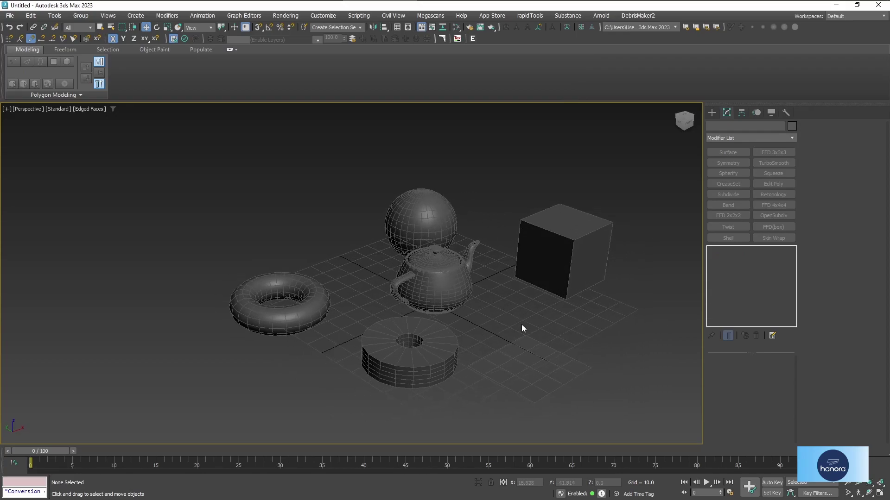